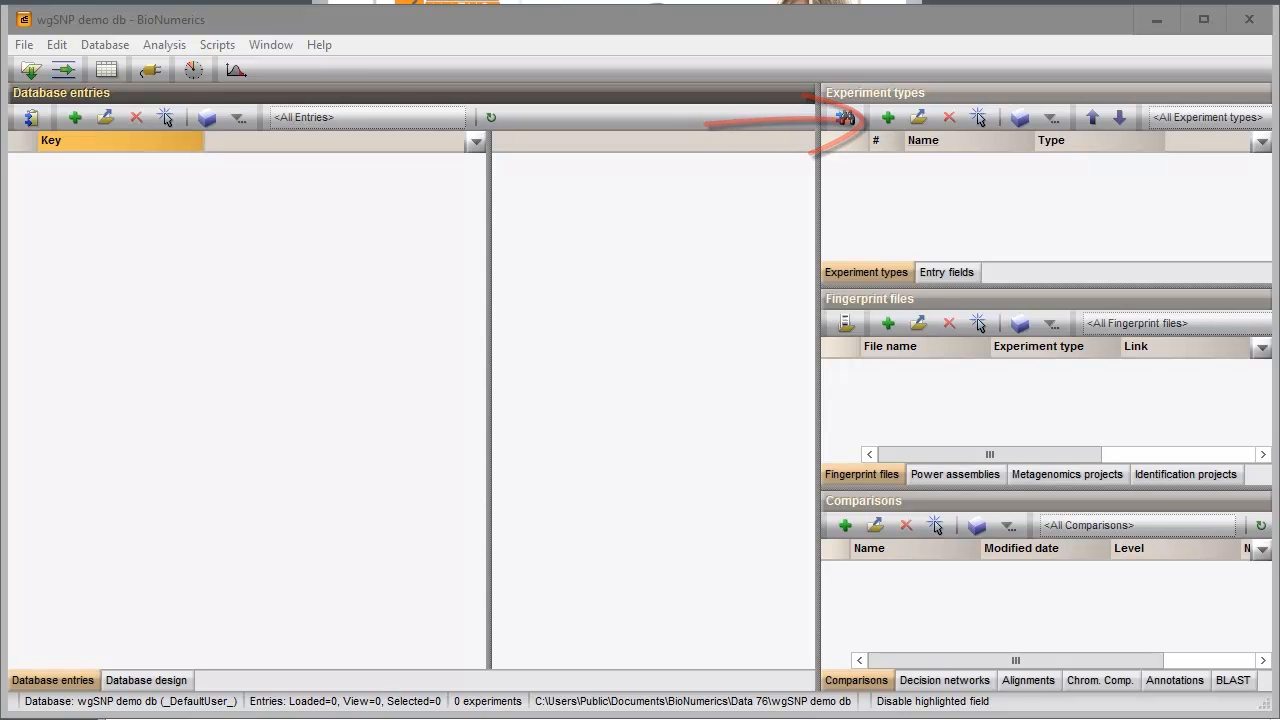
# Step: Create a new sequence read set experiment type named wgs
pyautogui.click(888, 117)
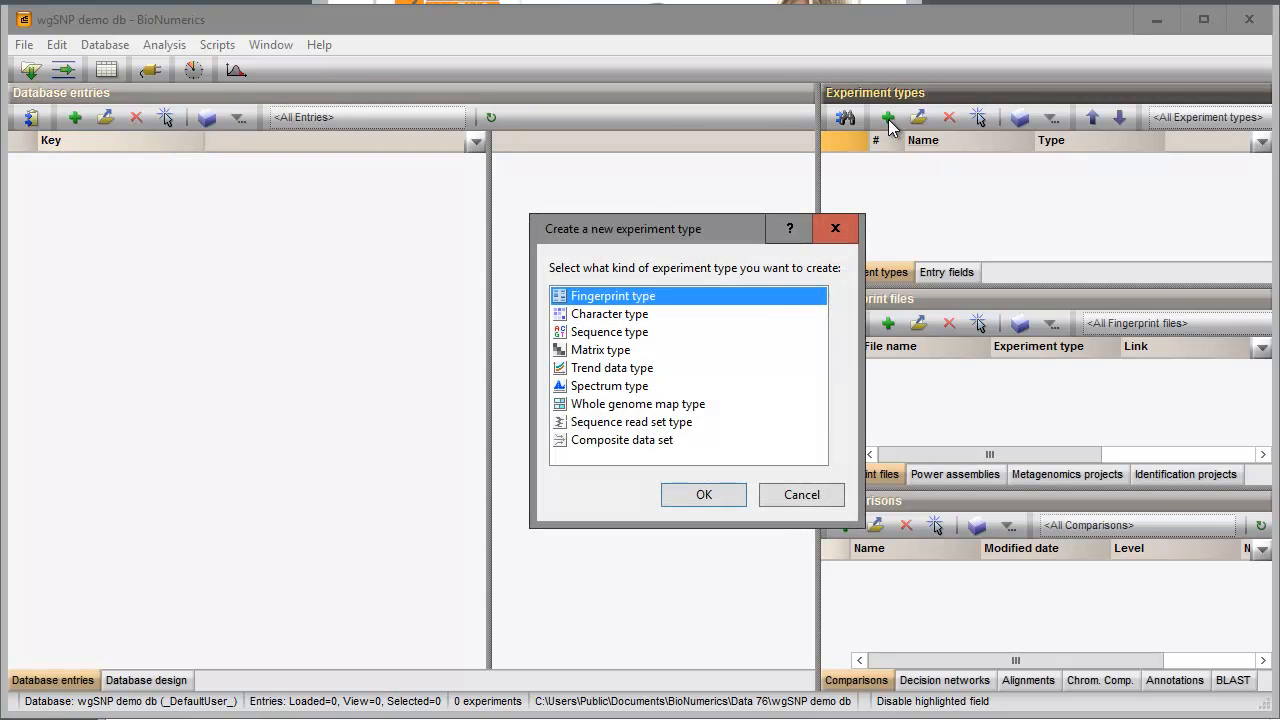
pyautogui.click(690, 422)
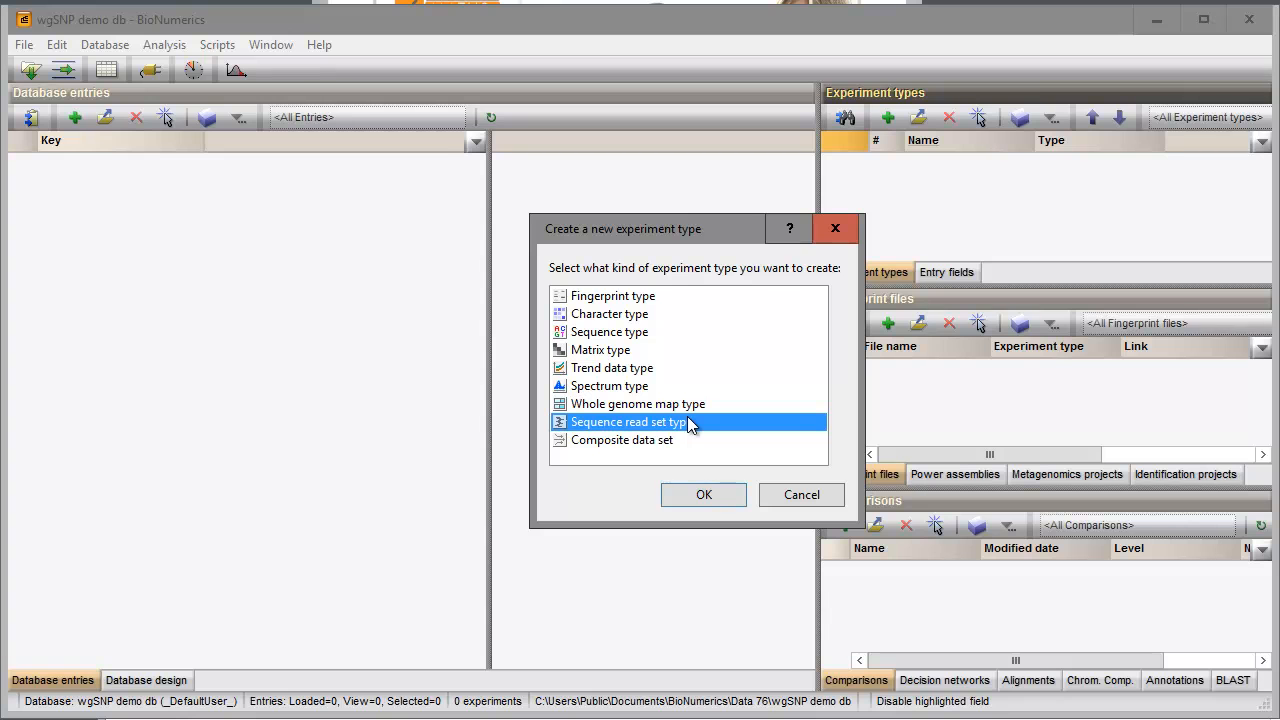
pyautogui.click(695, 497)
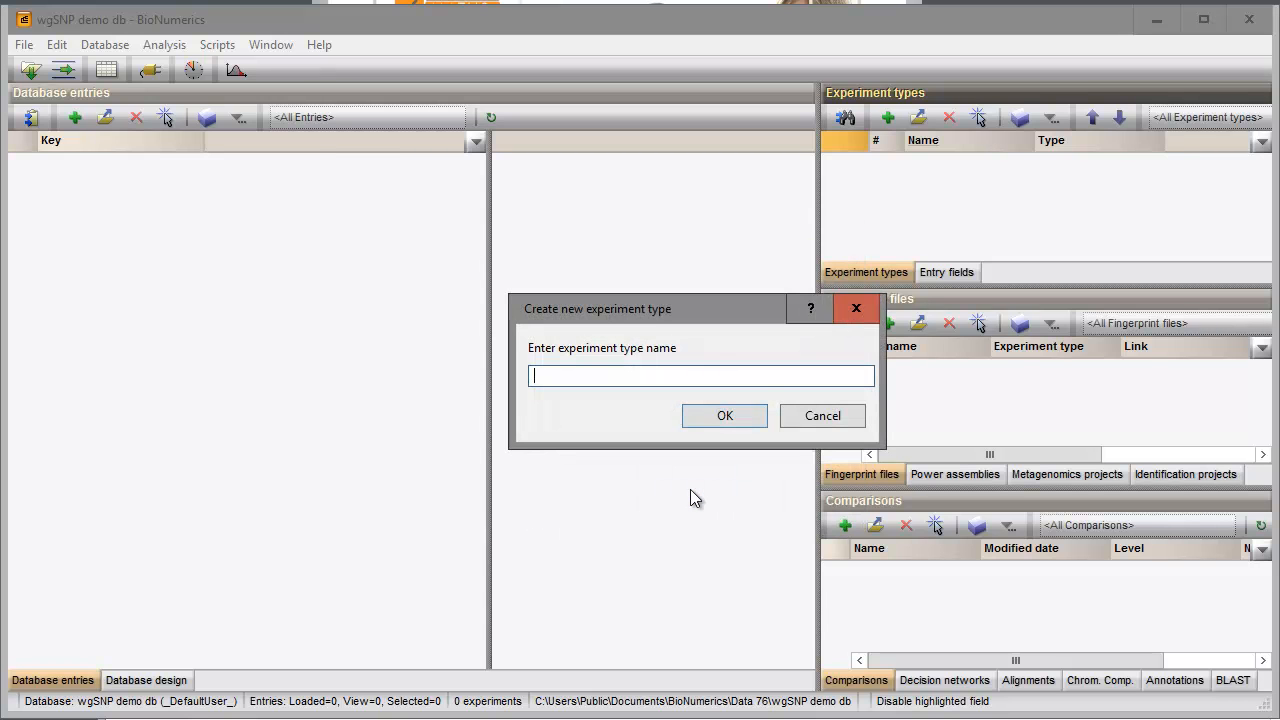
pyautogui.write('wgs')
pyautogui.click(748, 422)
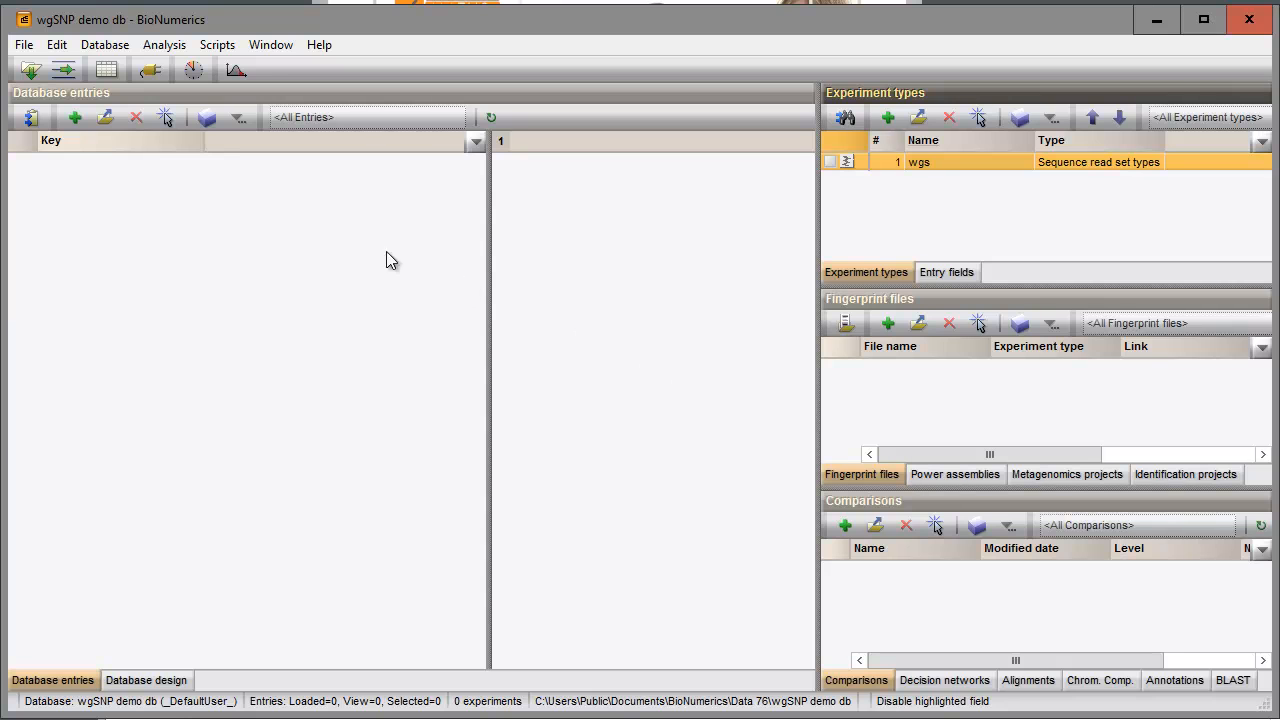
# Step: Review the available import options for sequence read sets data and close the import dialog without importing
pyautogui.click(23, 45)
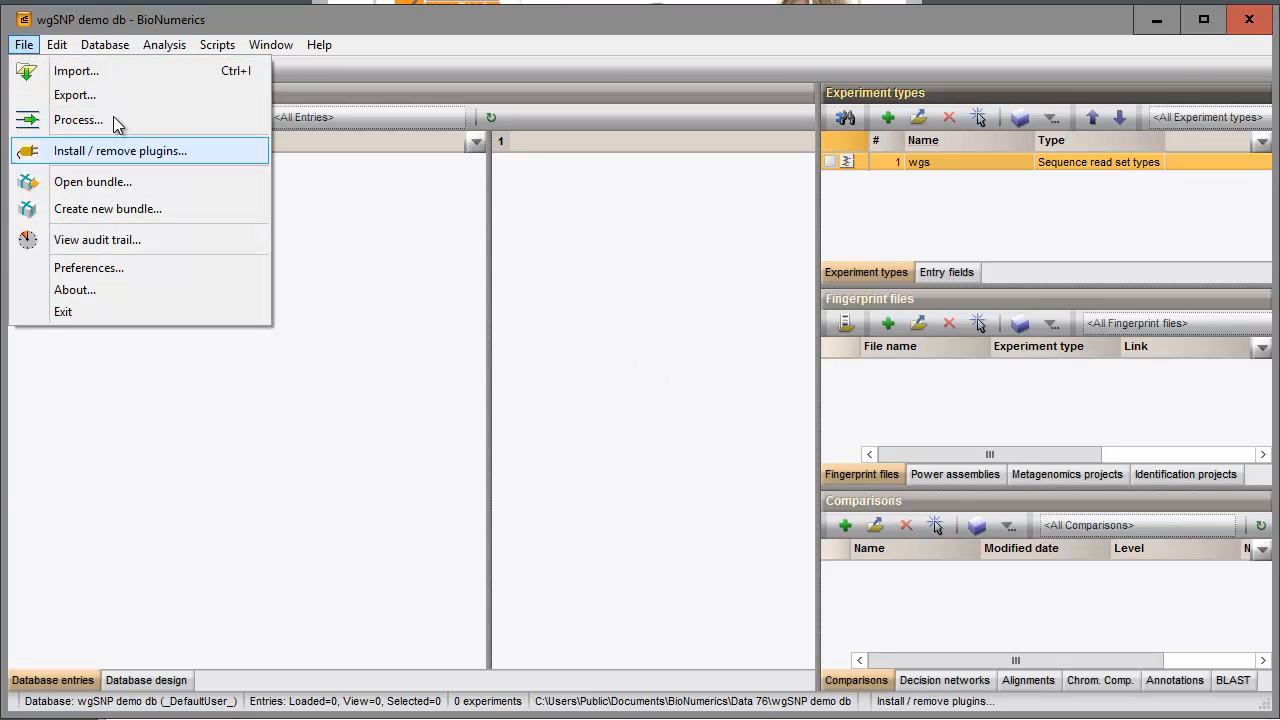
pyautogui.click(397, 262)
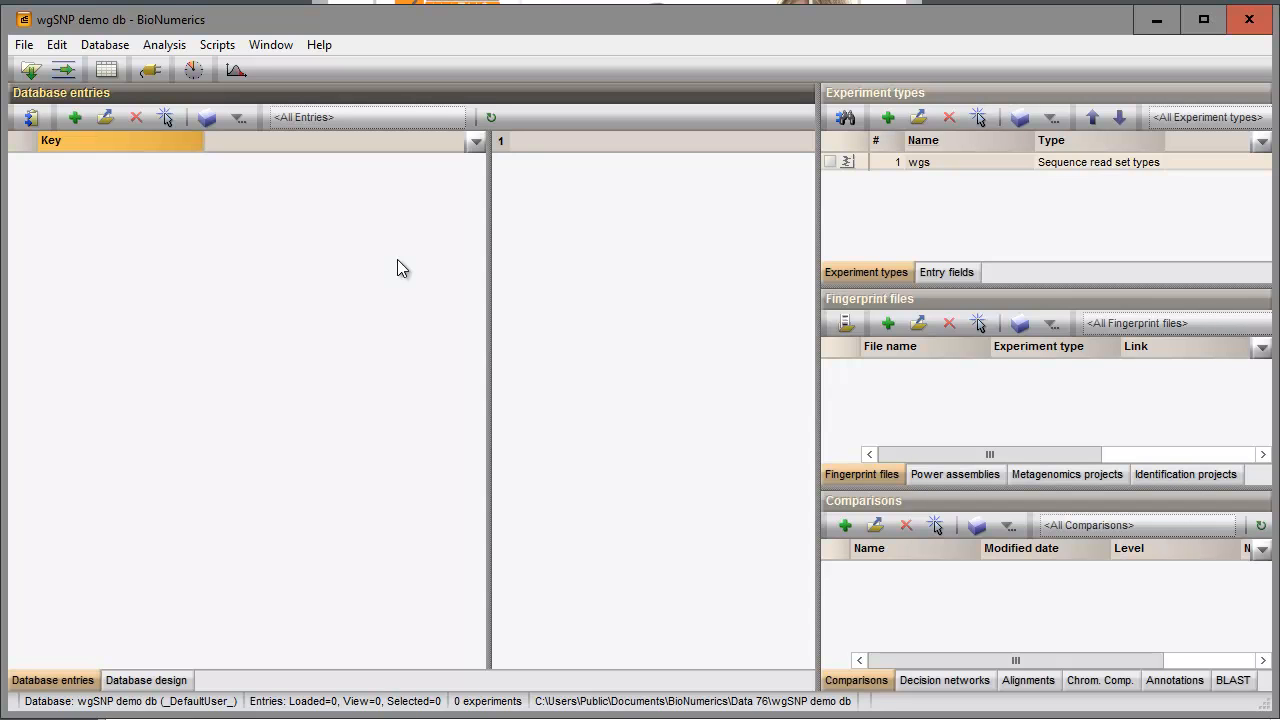
pyautogui.click(30, 70)
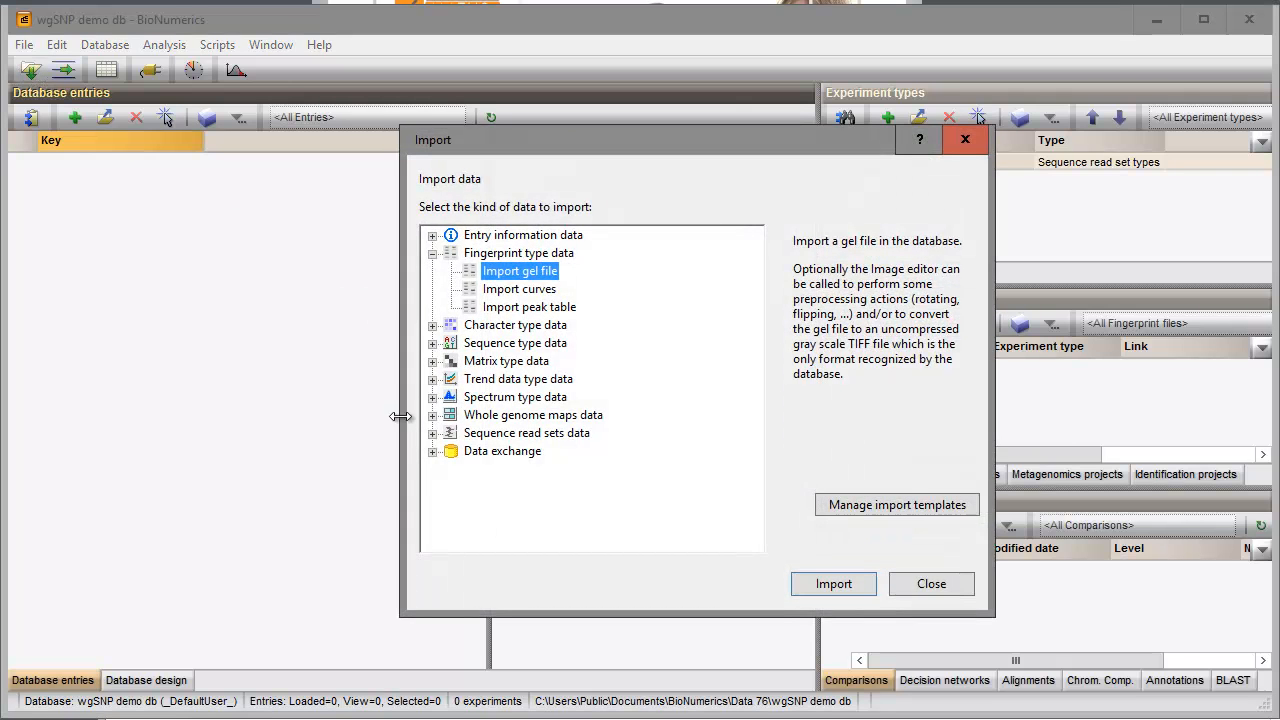
pyautogui.click(432, 433)
pyautogui.click(534, 455)
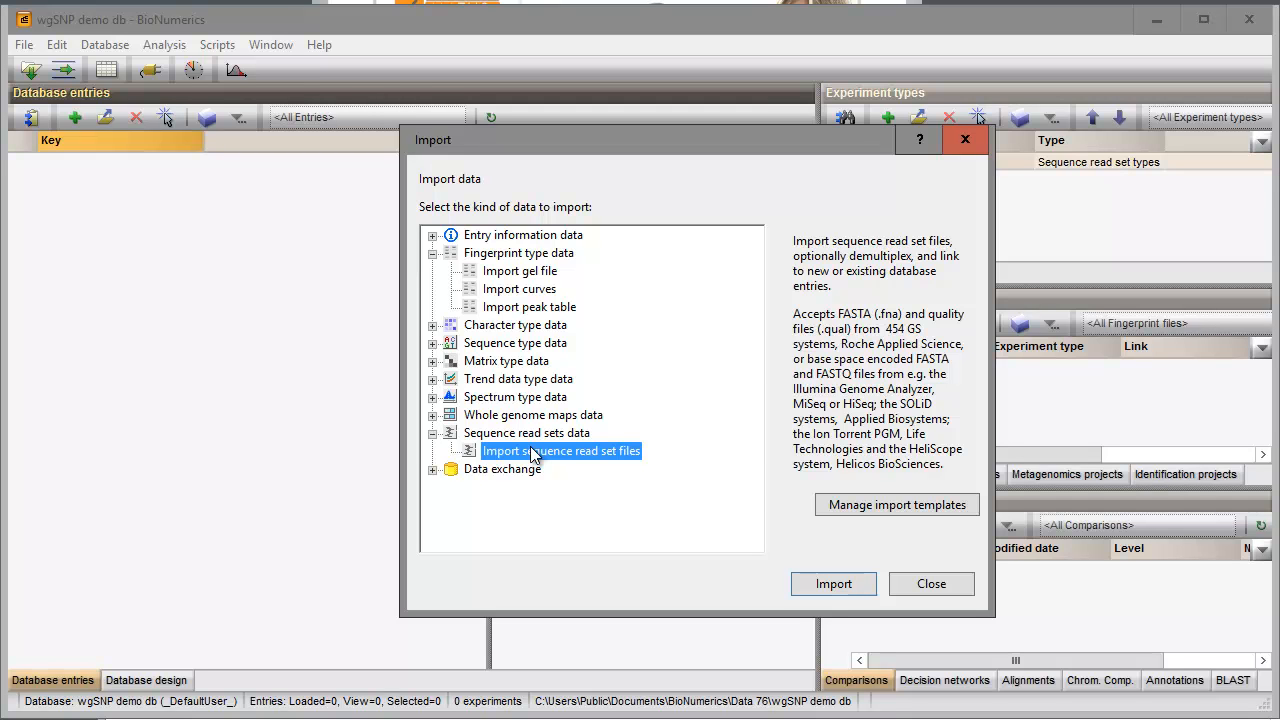
pyautogui.click(929, 584)
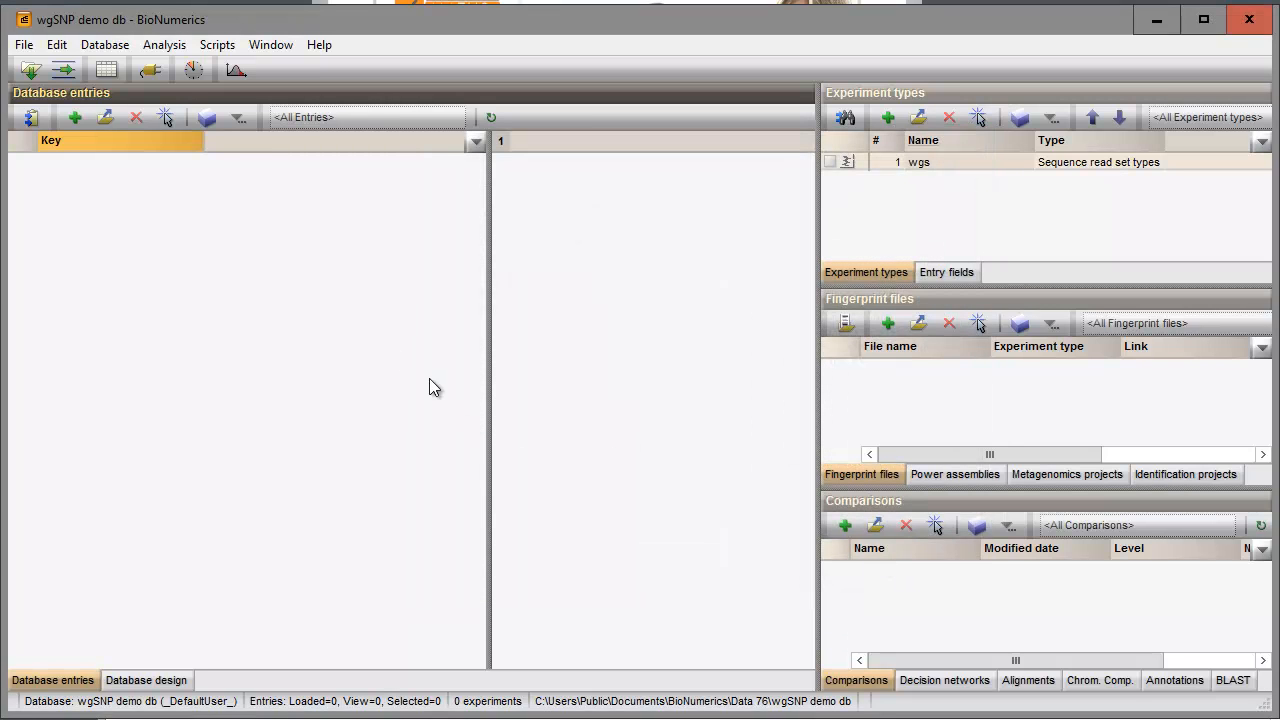
# Step: Activate the WGS tools plugin and agree to its installation
pyautogui.click(150, 69)
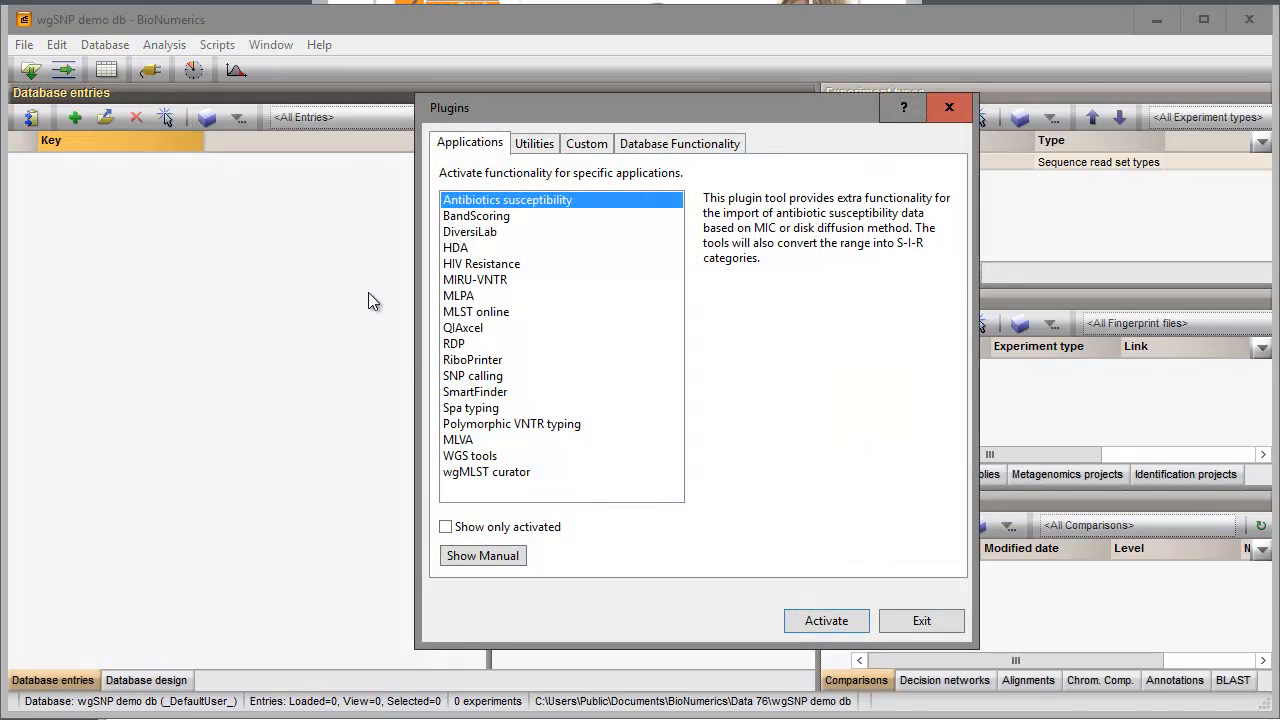
pyautogui.click(474, 462)
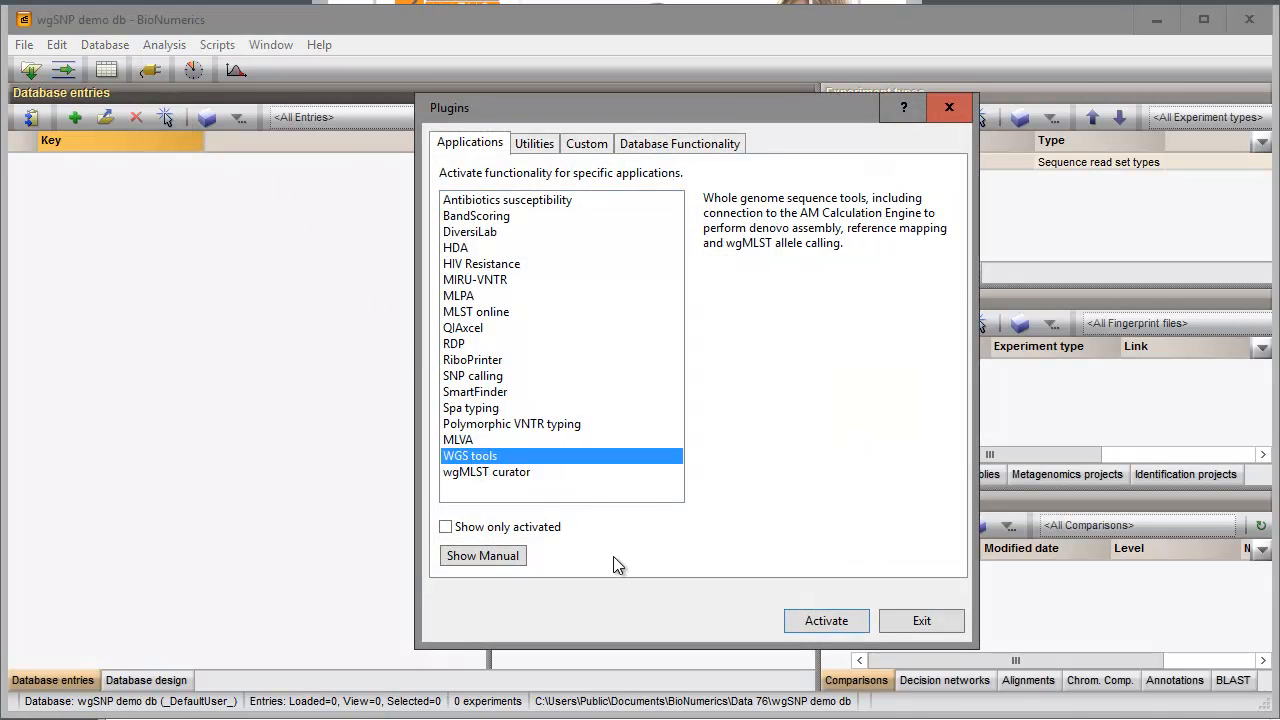
pyautogui.click(825, 621)
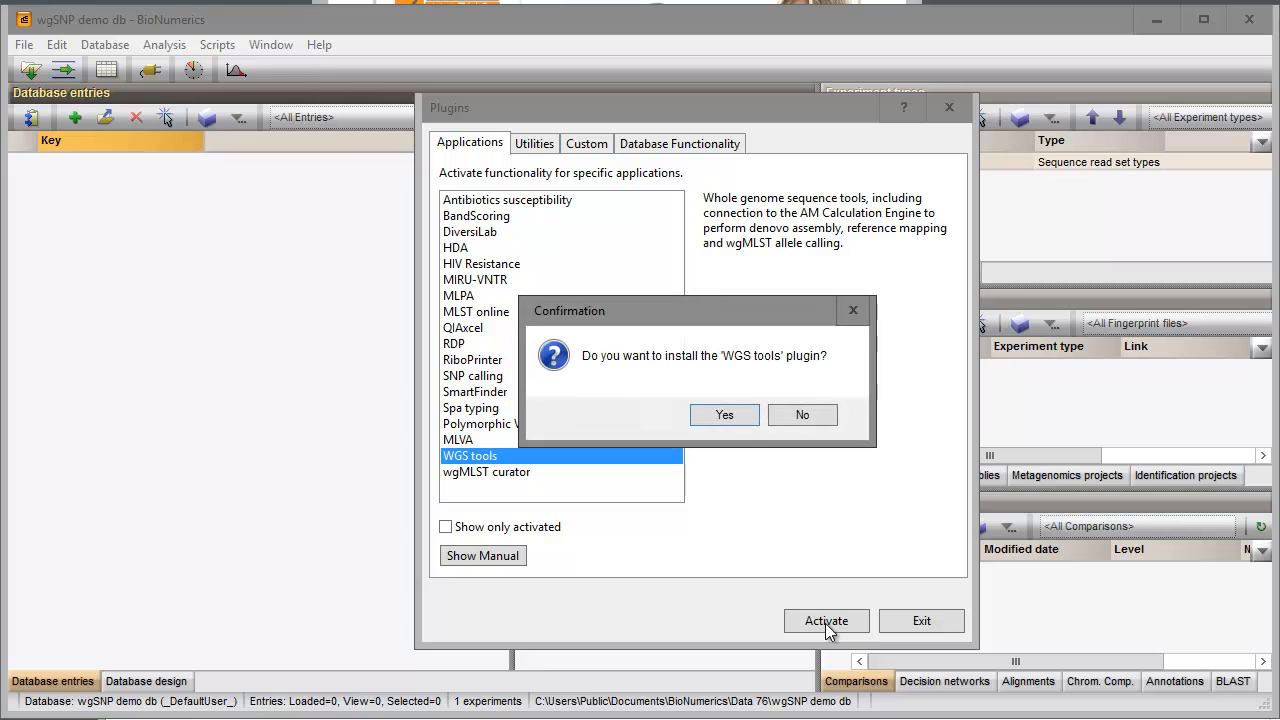
pyautogui.click(729, 415)
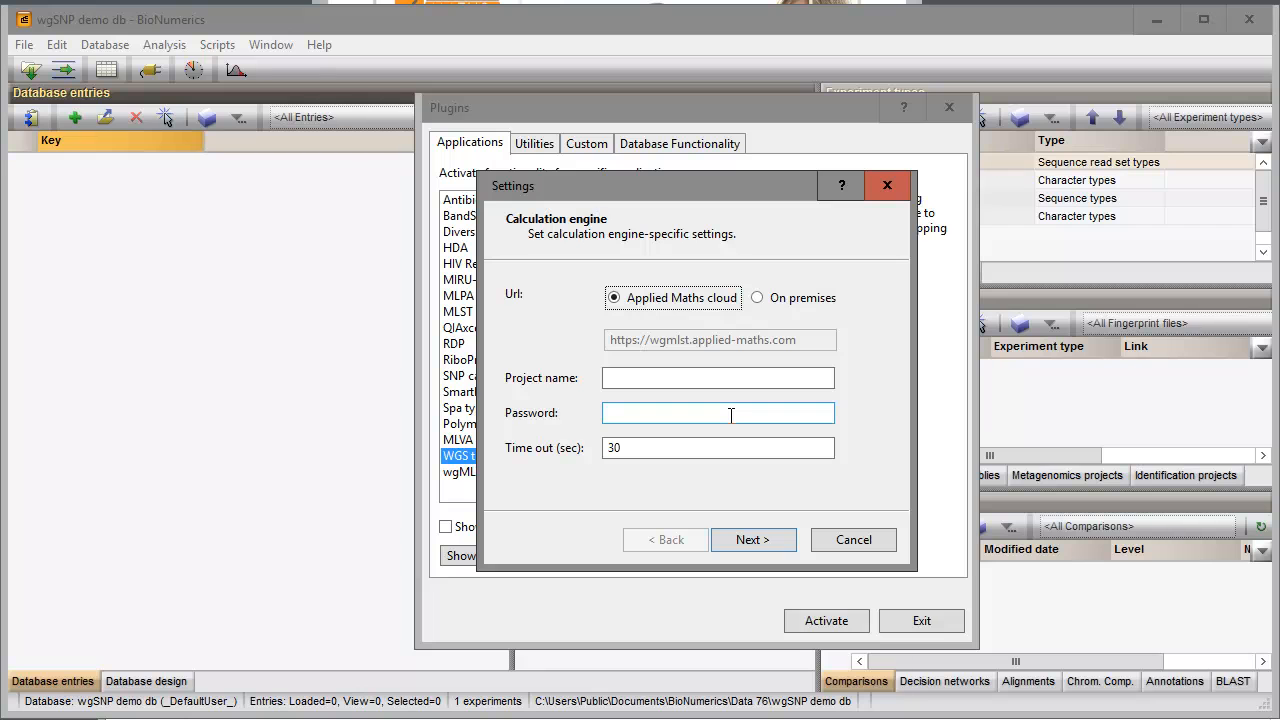
# Step: Set the Applied Maths cloud calculation engine's project name to WS2016 and enter the project password
pyautogui.click(699, 379)
pyautogui.write('WS2016')
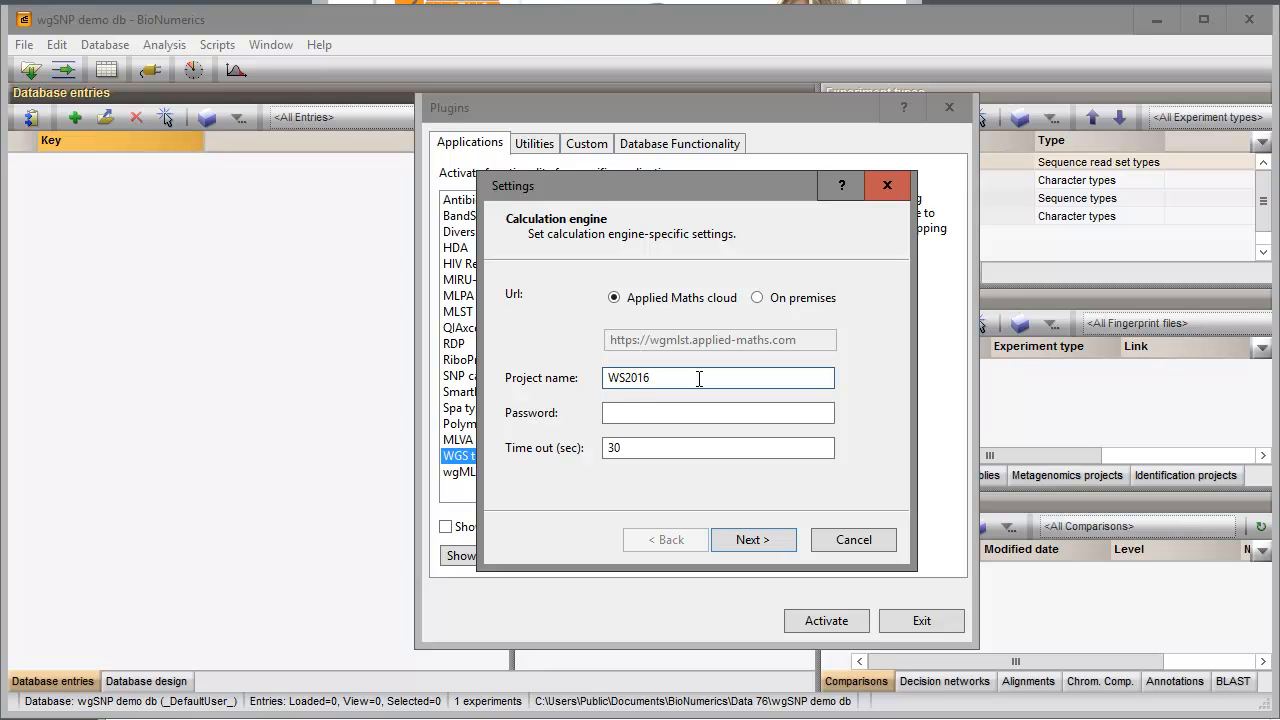
pyautogui.press('Tab')
pyautogui.hotkey('ctrl', 'v')
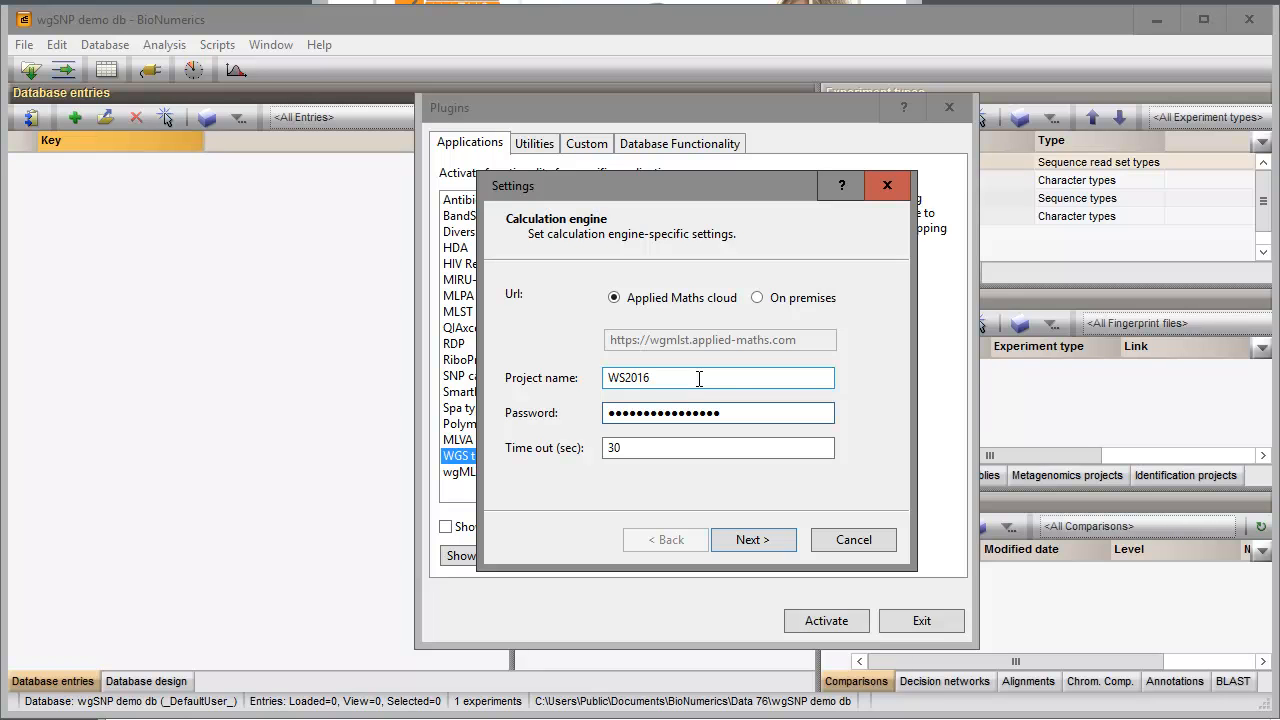
pyautogui.click(740, 541)
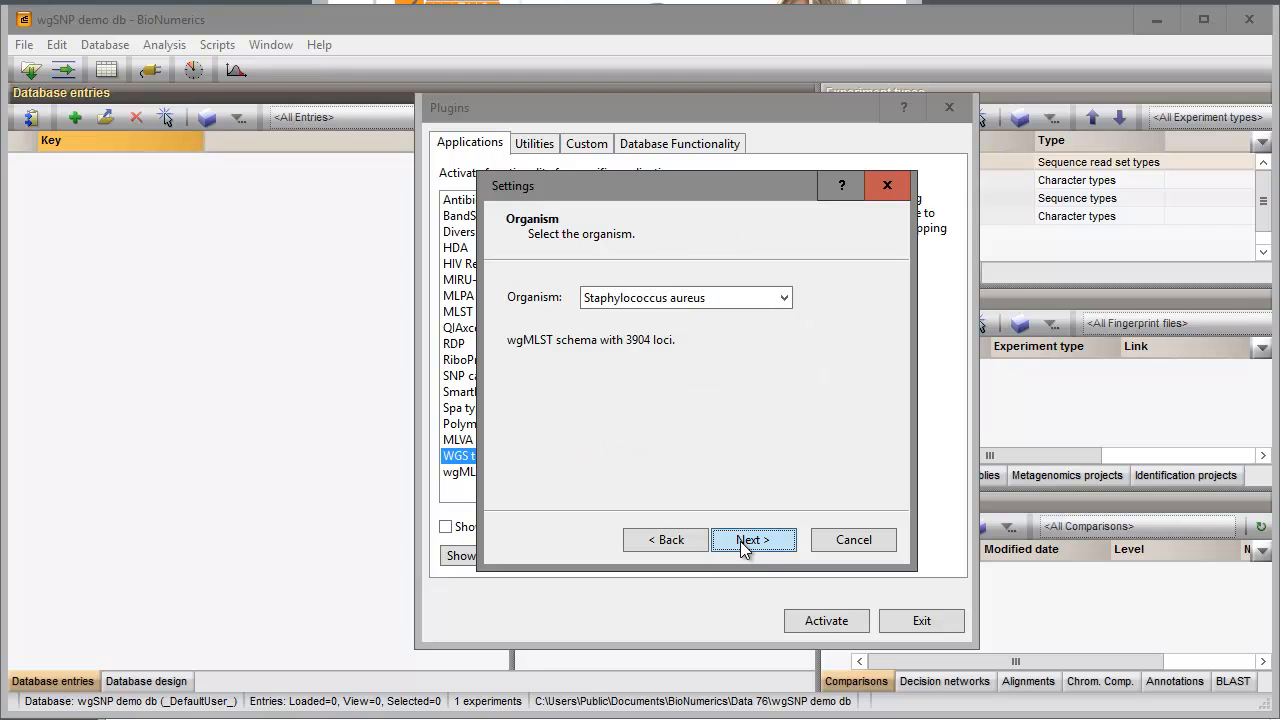
# Step: Accept Staphylococcus aureus as organism, enter the lab ID, and finish the plugin setup with the default allele submission settings and experiment types
pyautogui.click(740, 541)
pyautogui.write('James')
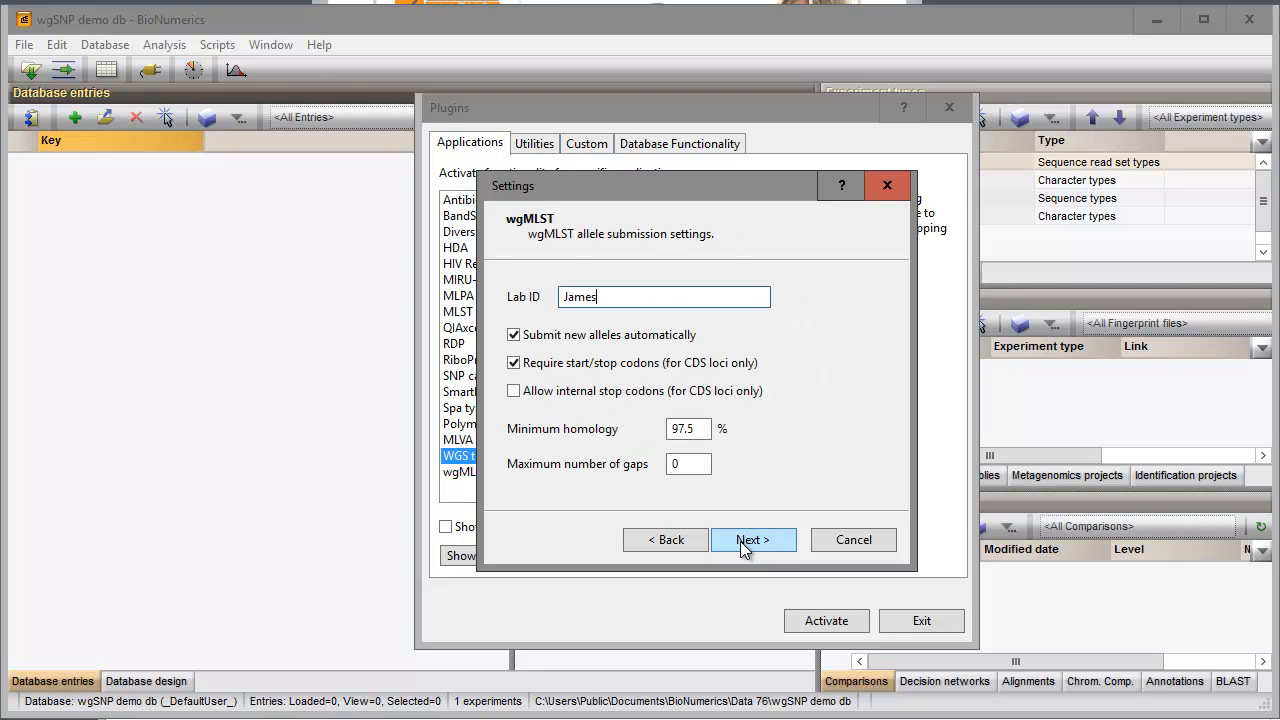
pyautogui.click(751, 540)
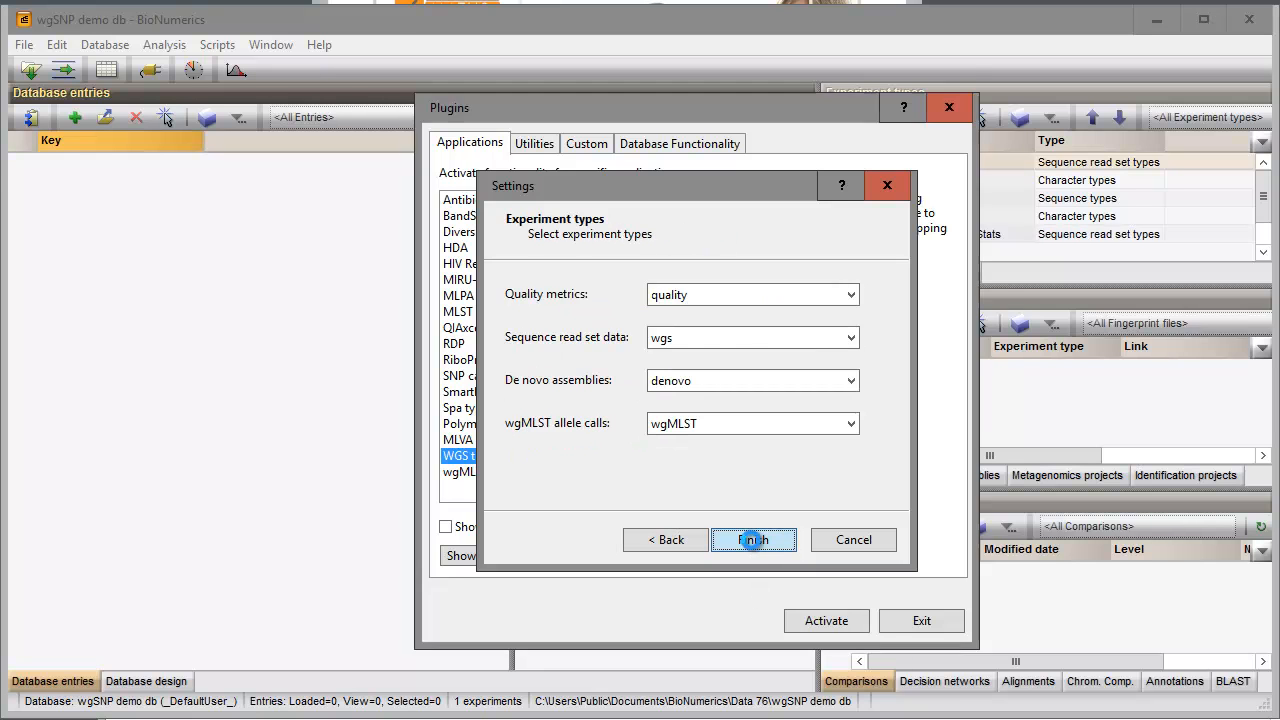
pyautogui.click(751, 540)
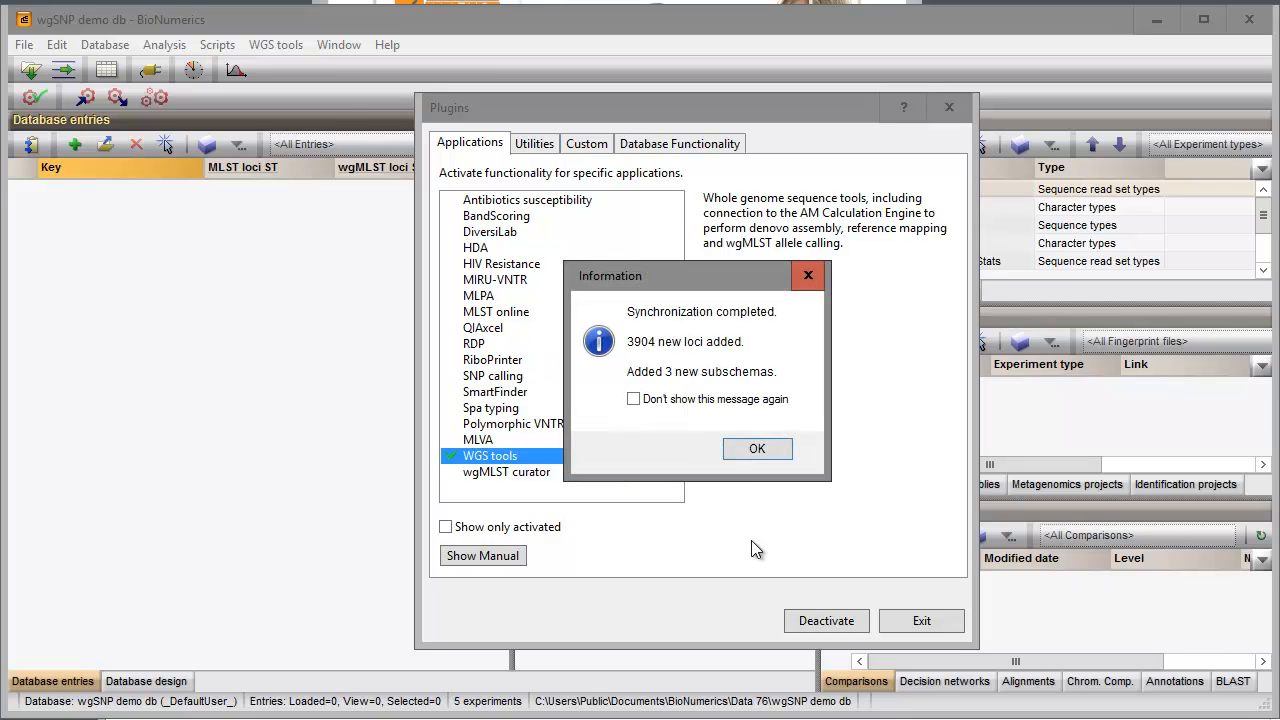
pyautogui.click(747, 451)
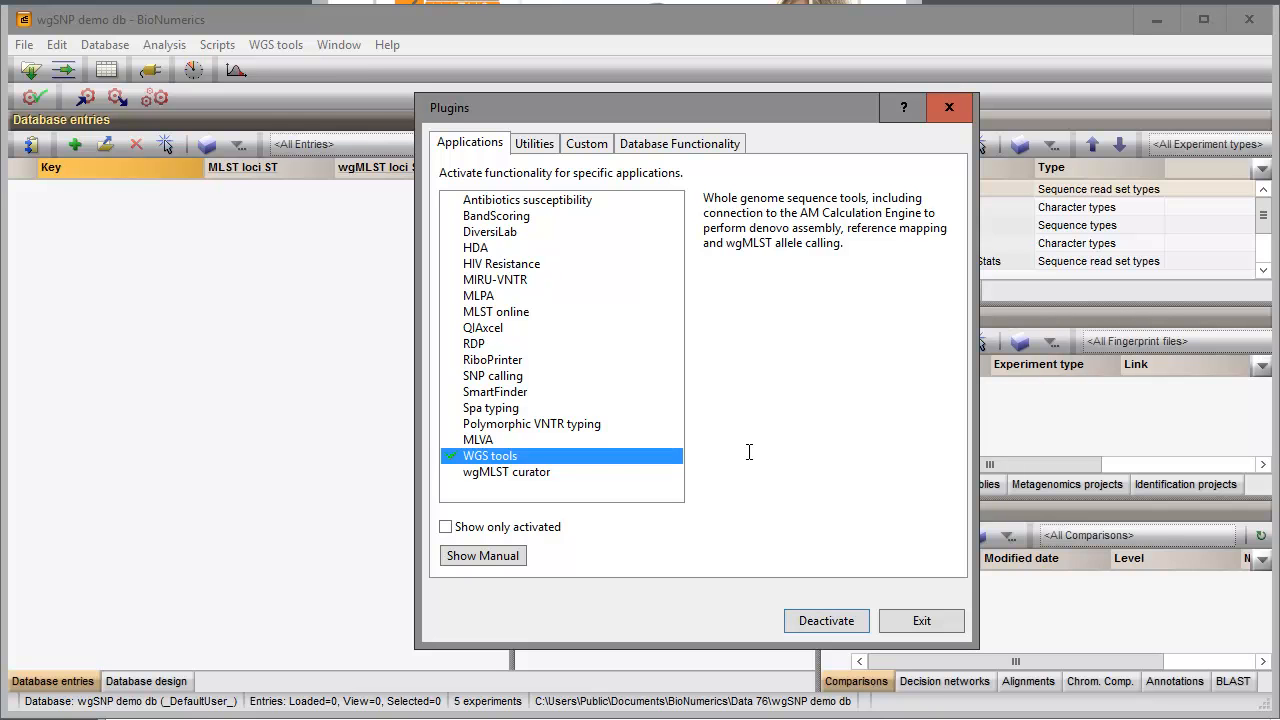
pyautogui.click(920, 620)
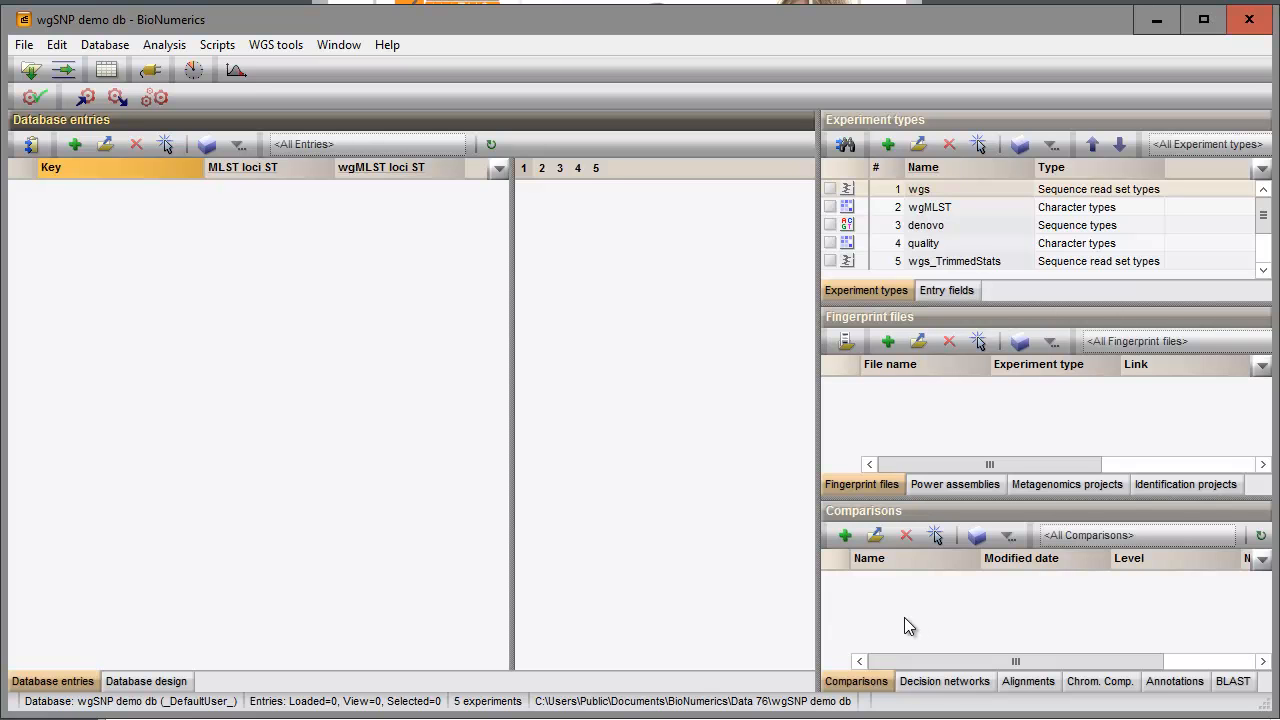
# Step: Set up an import of sequence read set data as links from NCBI (SRA), pasting in the comma-separated run accession codes
pyautogui.click(28, 72)
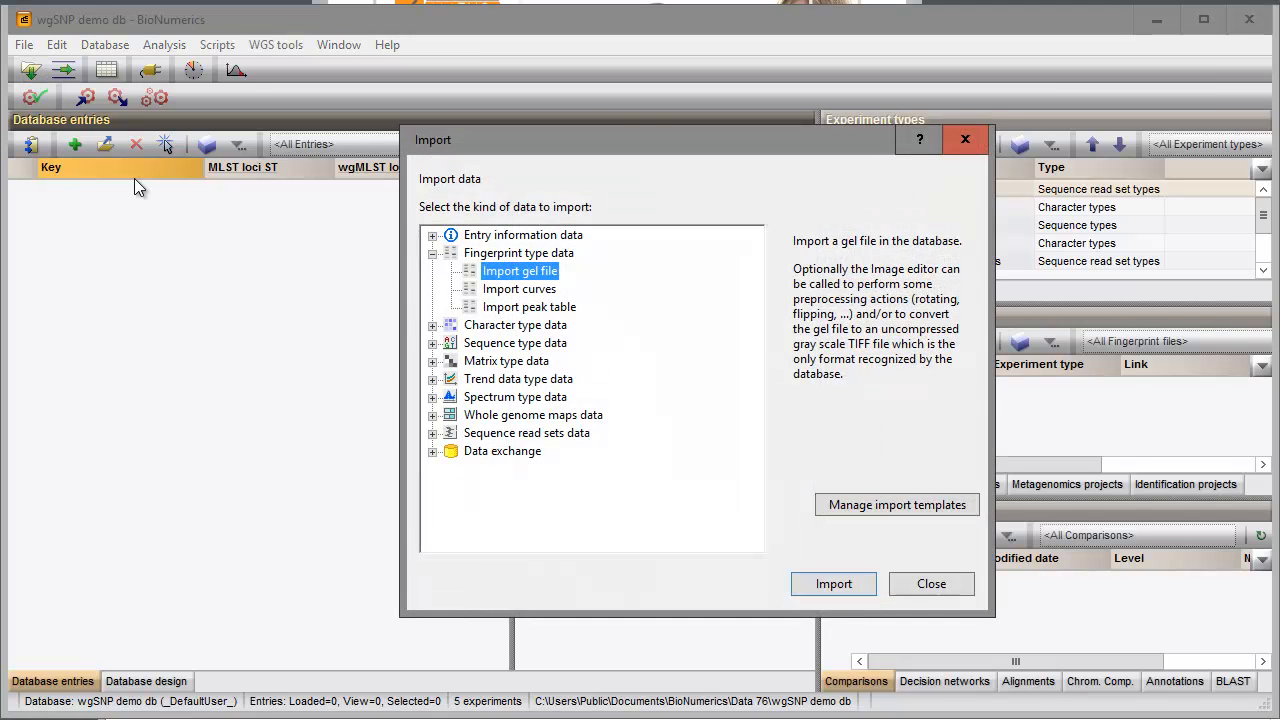
pyautogui.click(432, 433)
pyautogui.click(574, 468)
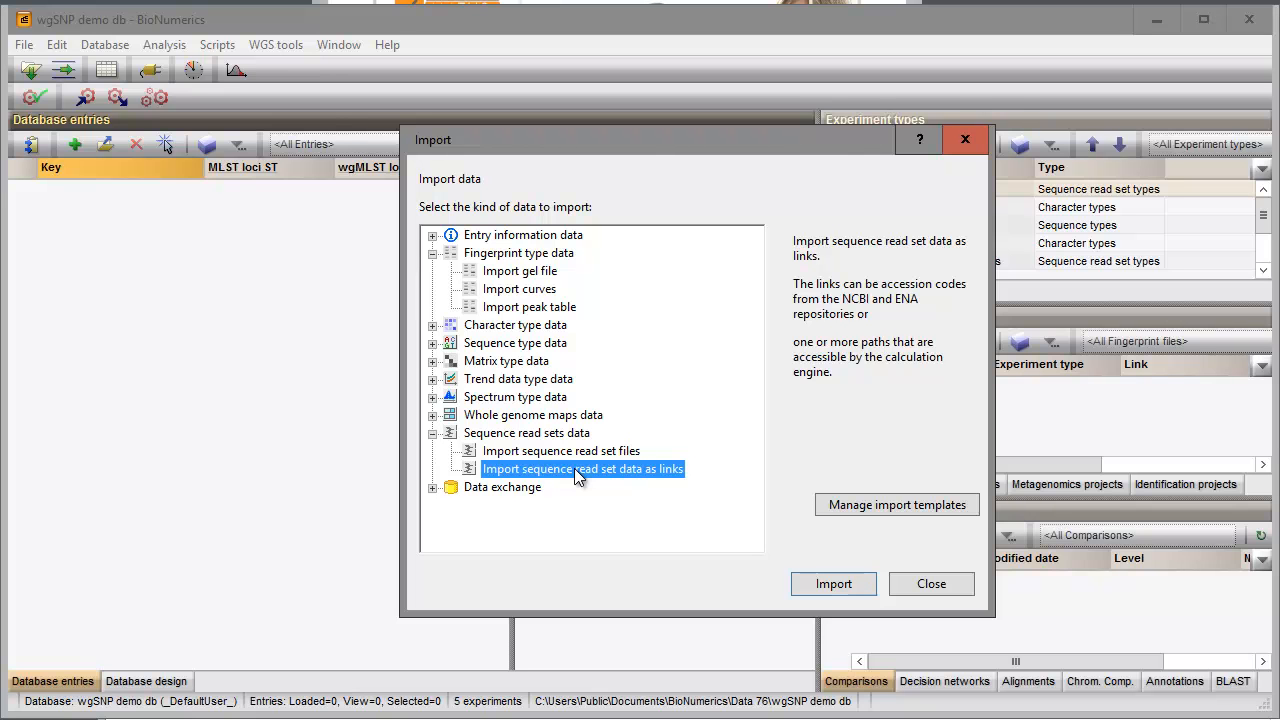
pyautogui.click(831, 586)
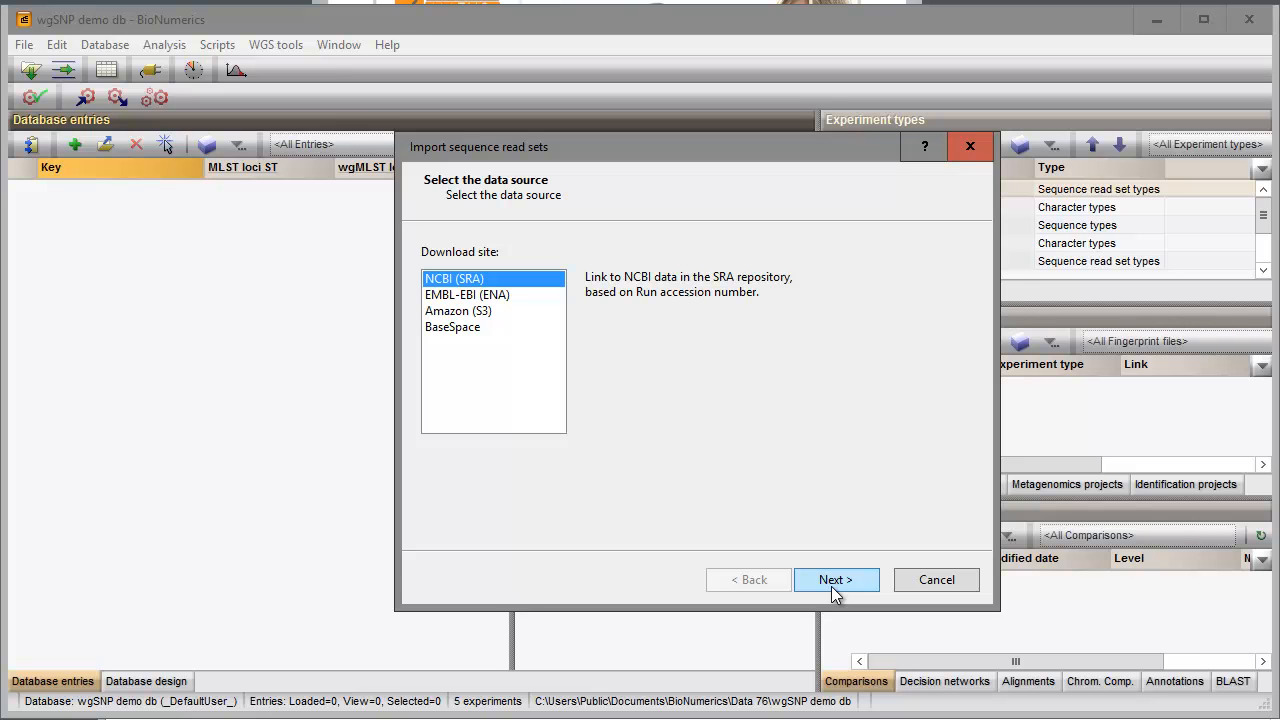
pyautogui.click(831, 585)
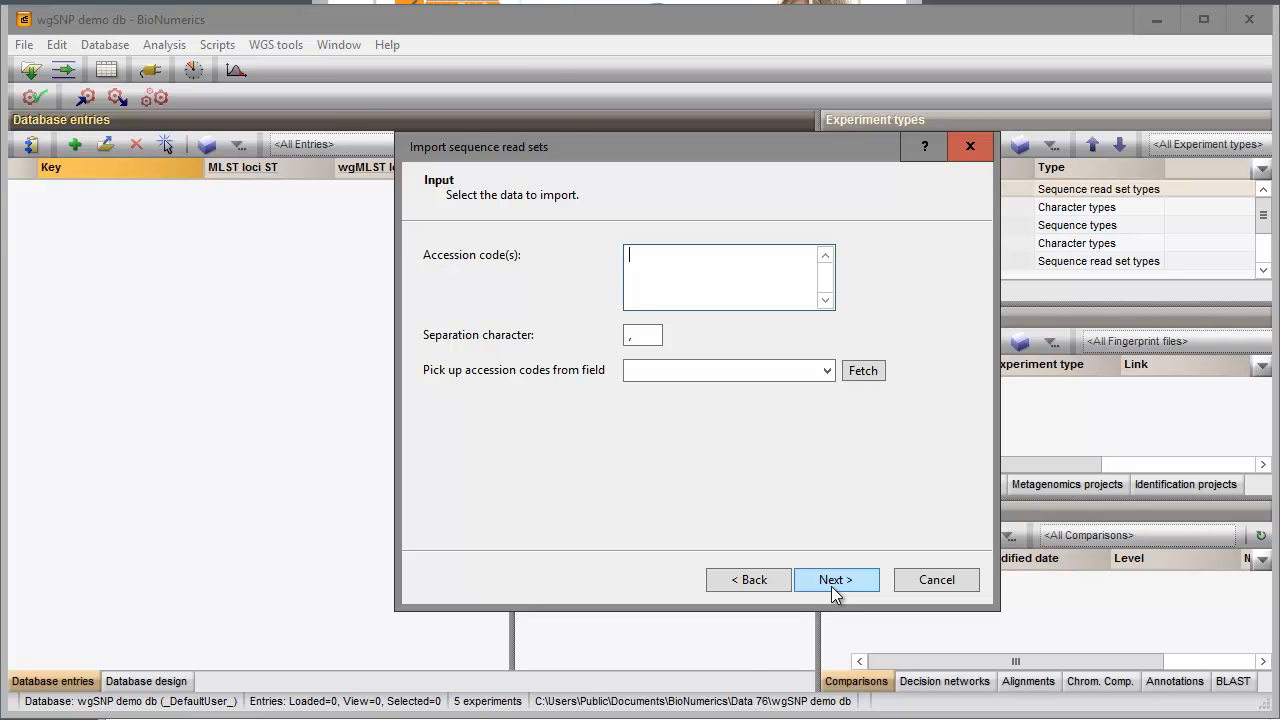
pyautogui.hotkey('ctrl', 'v')
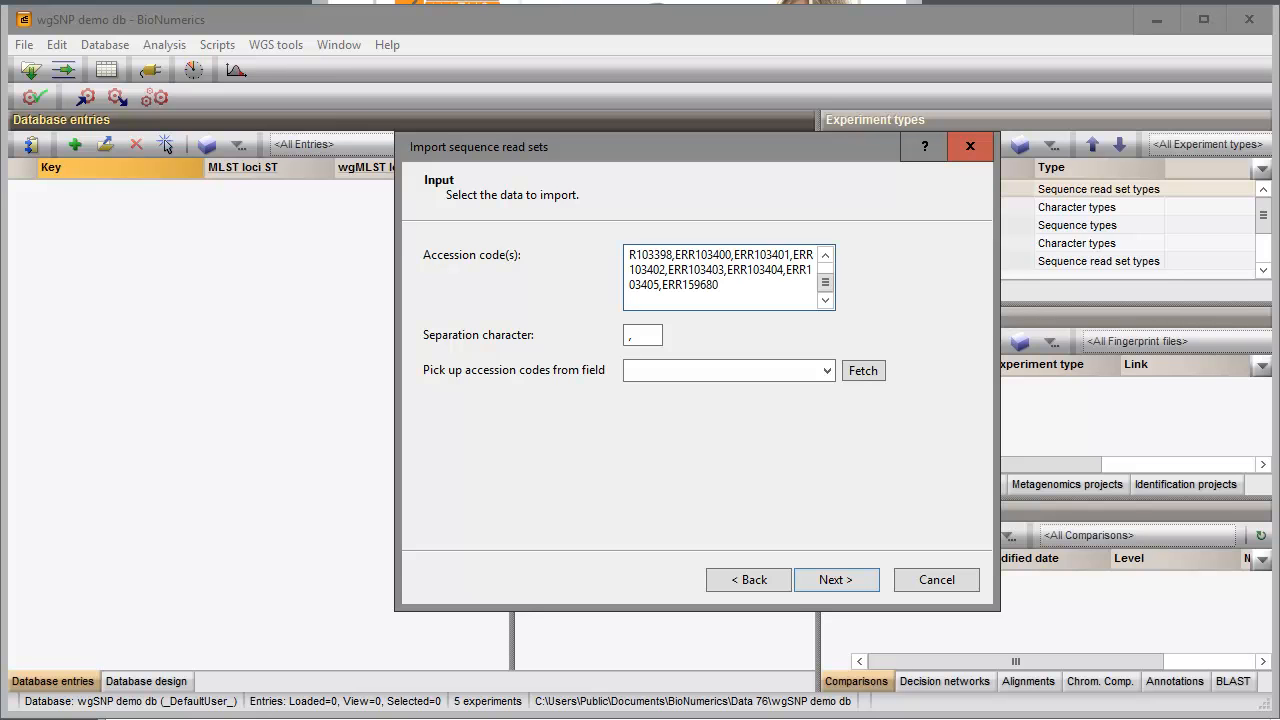
pyautogui.click(834, 582)
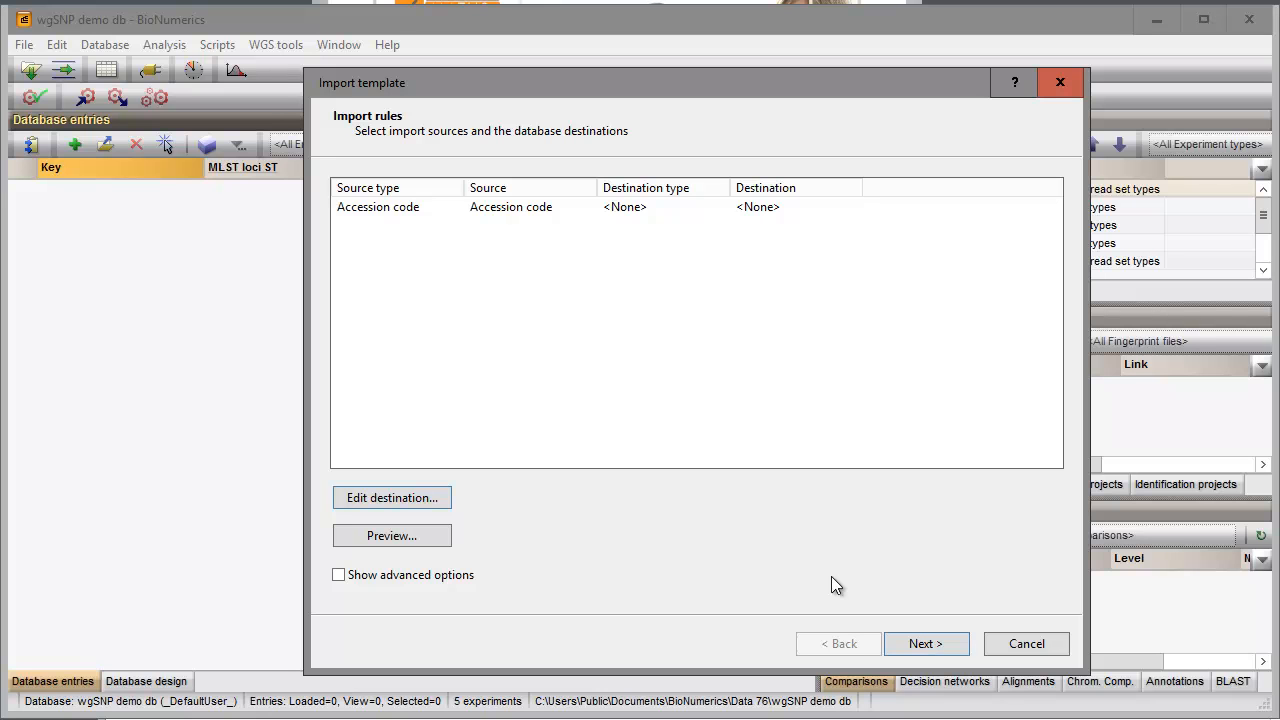
# Step: Map the accession code to the entry Key and save the import template as "Import acc codes NCBI"
pyautogui.doubleClick(568, 208)
pyautogui.click(618, 287)
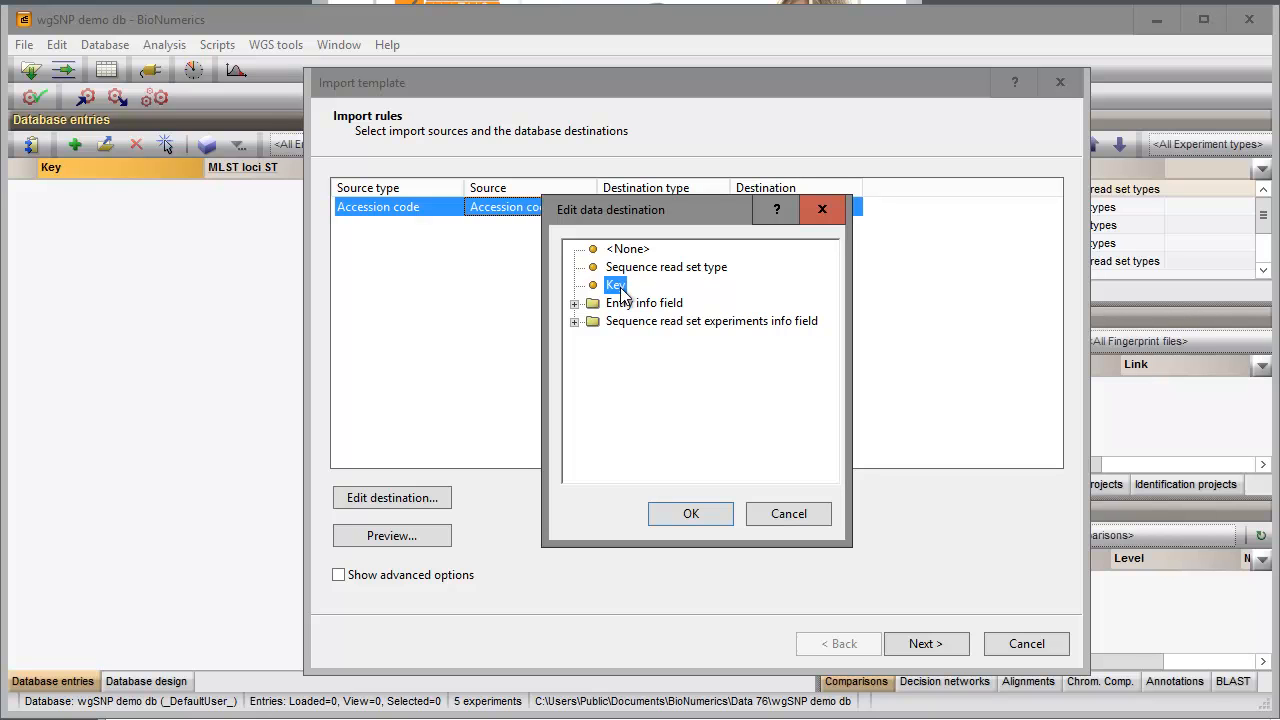
pyautogui.click(690, 512)
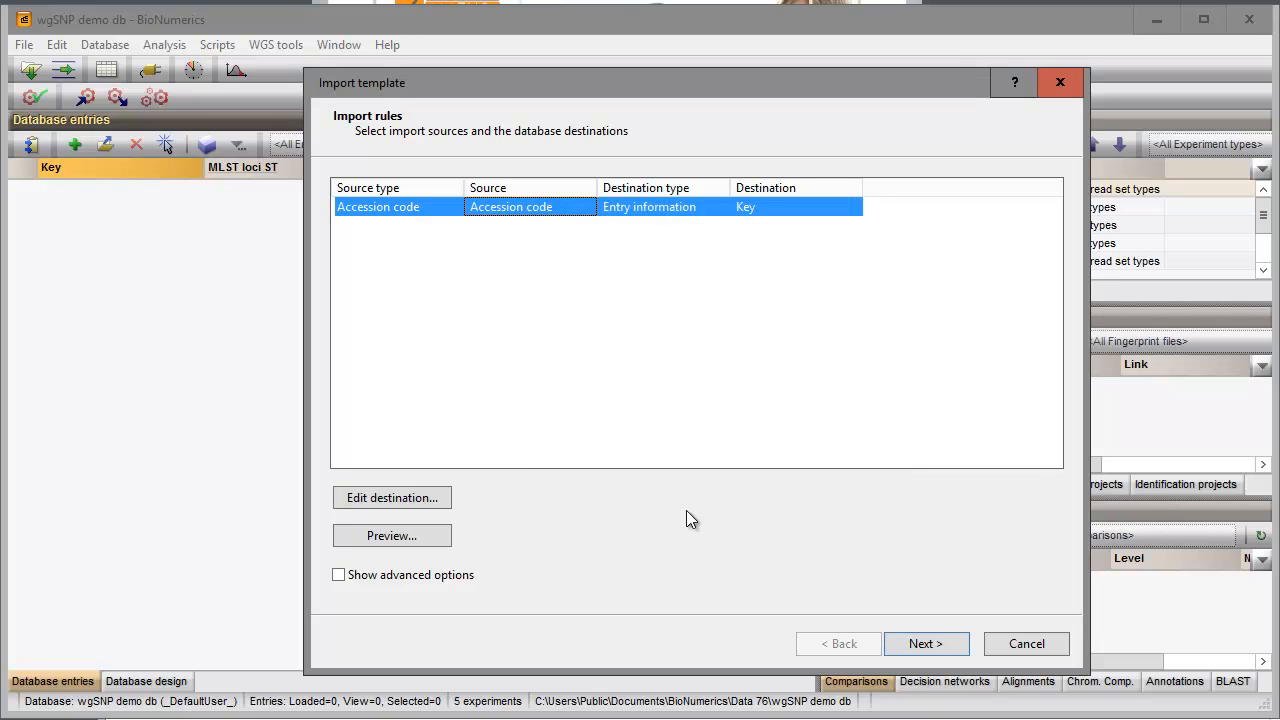
pyautogui.click(926, 644)
pyautogui.click(926, 644)
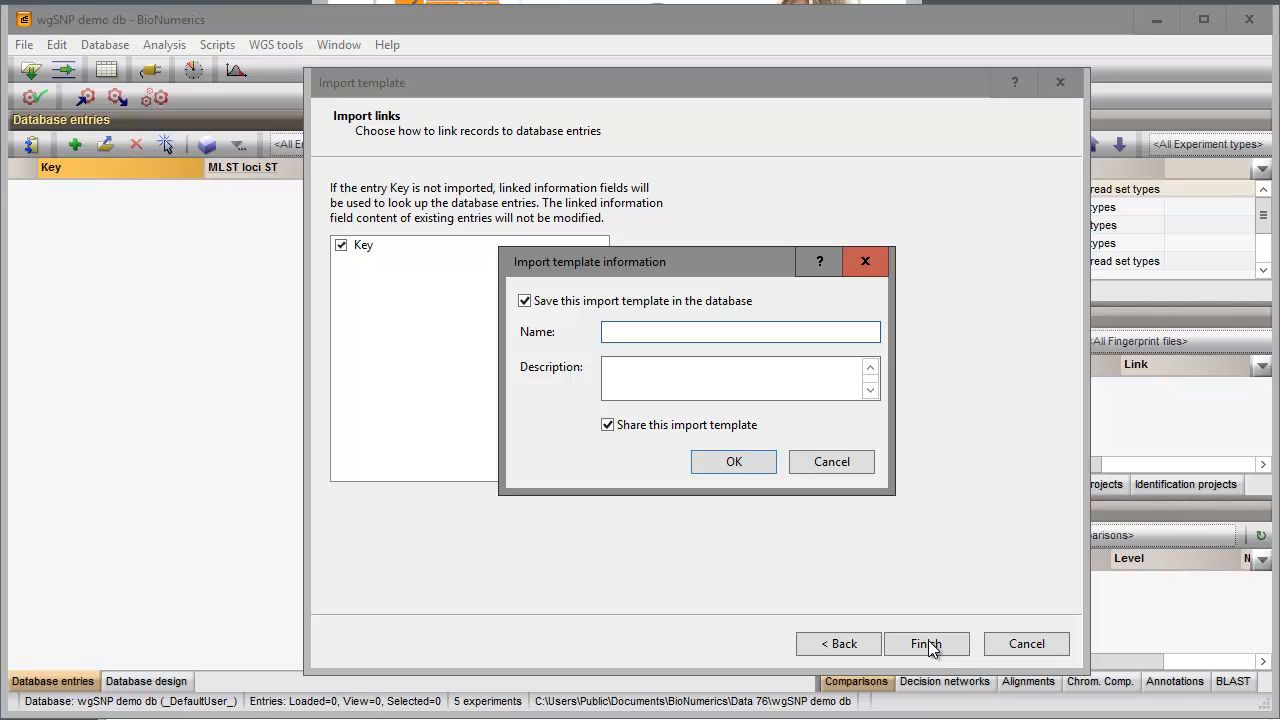
pyautogui.write('Import acc codes')
pyautogui.write('NCBI')
pyautogui.press('Return')
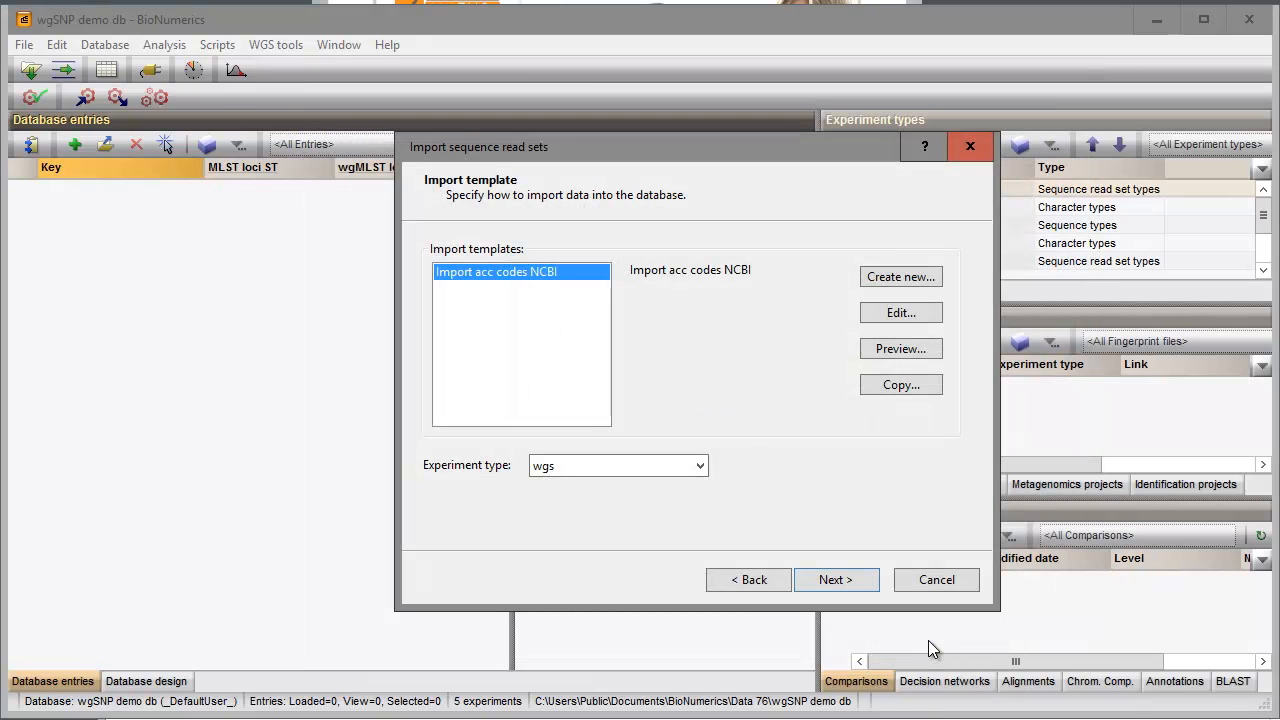
# Step: Import the links into the wgs experiment as new entries, with opening the 'submit jobs' dialog after import turned off
pyautogui.click(832, 583)
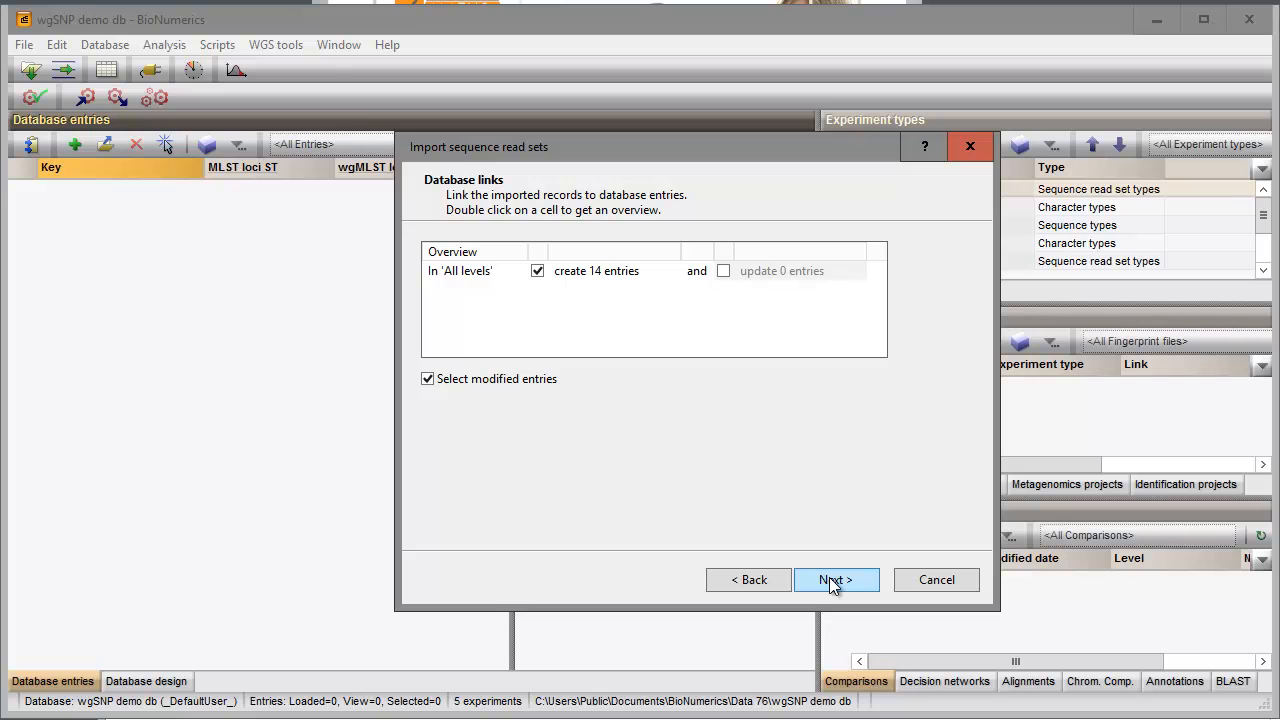
pyautogui.click(832, 583)
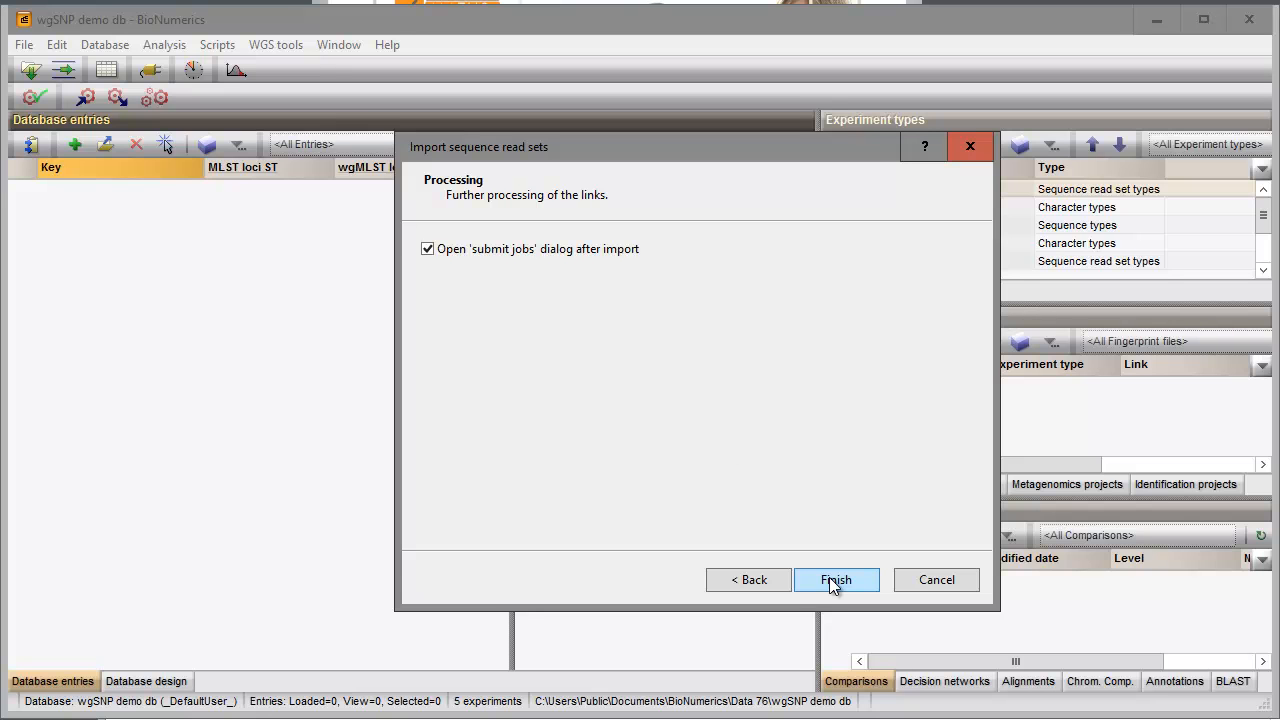
pyautogui.click(429, 250)
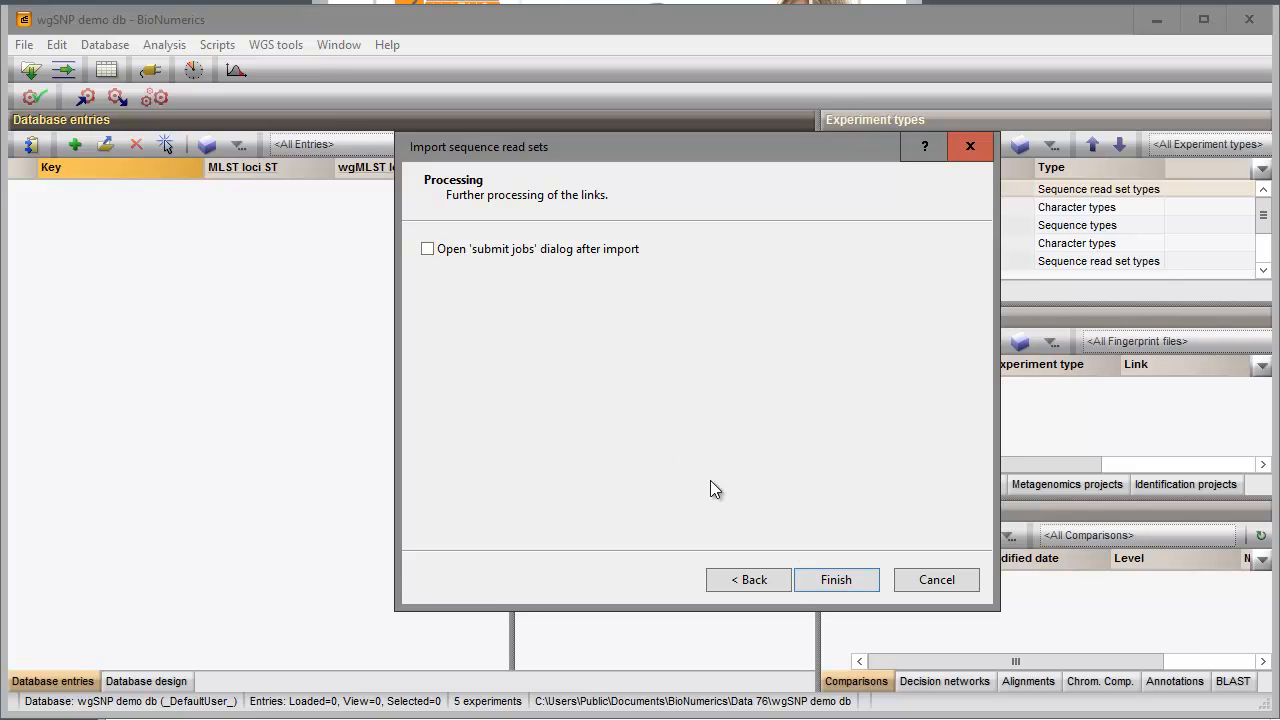
pyautogui.click(835, 576)
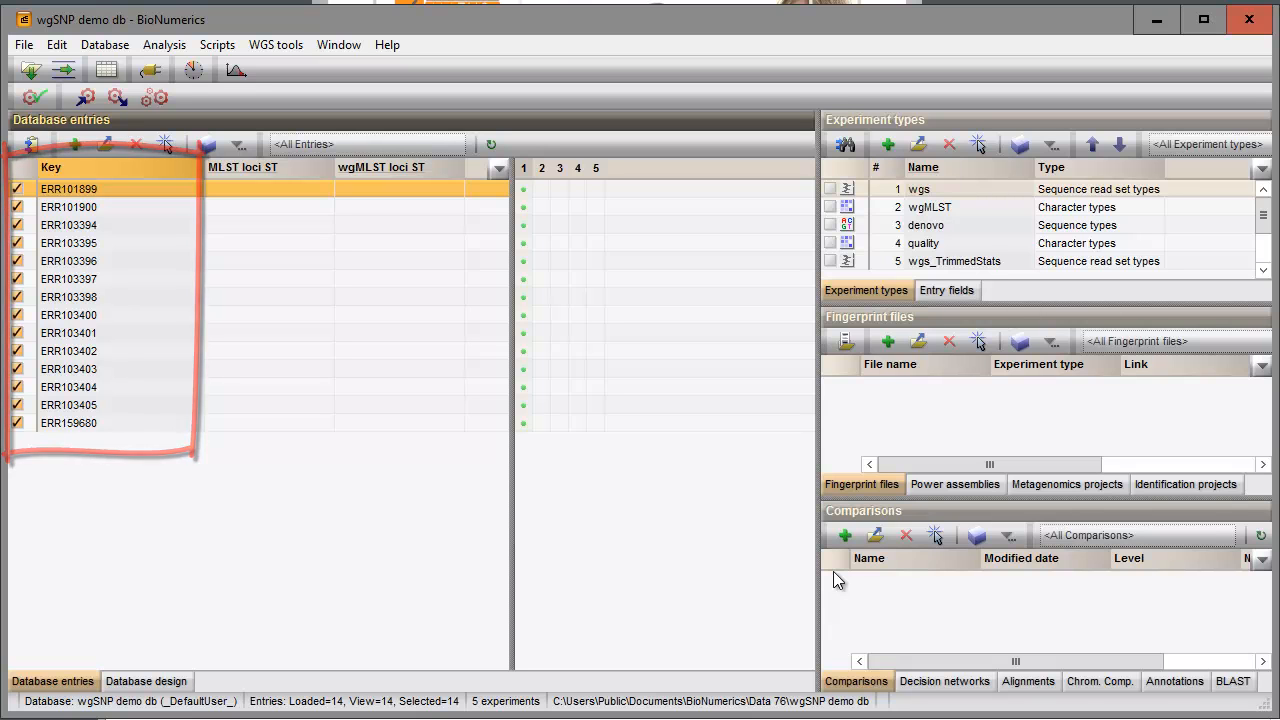
# Step: Examine the sequence read set report of entry ERR101900, and look over the sample data in Sample information.xlsx in Excel
pyautogui.doubleClick(522, 207)
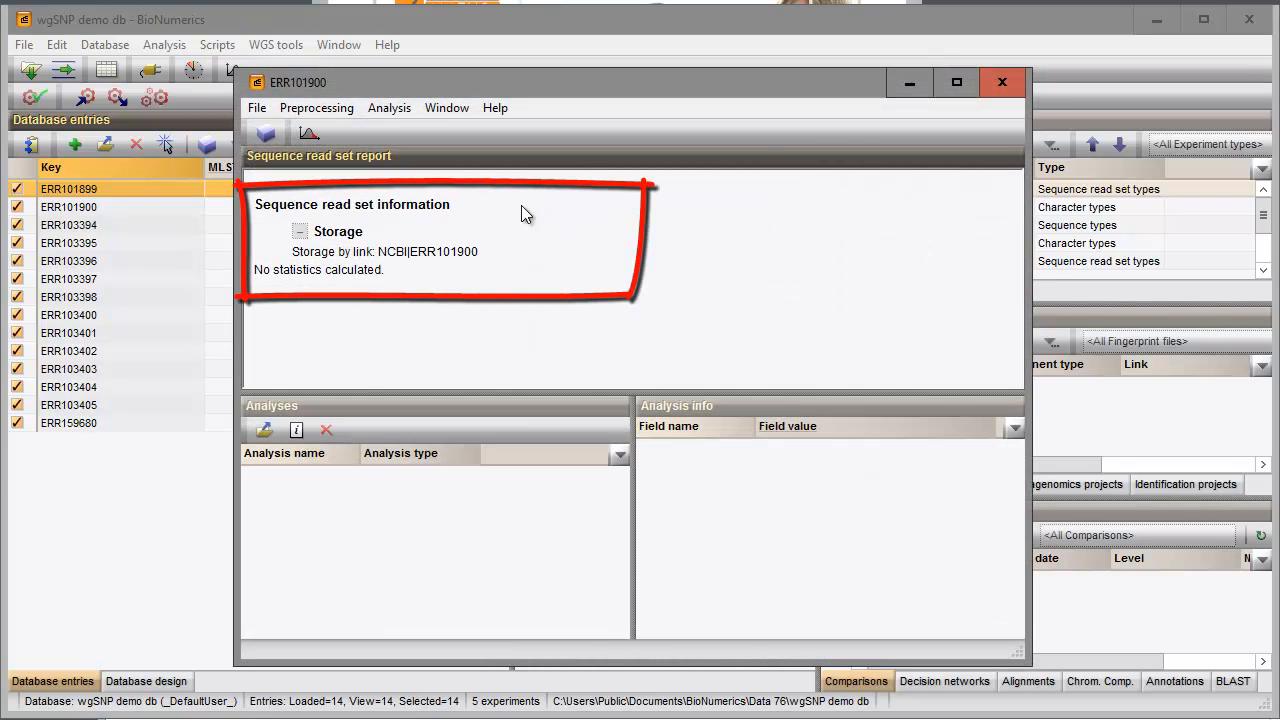
pyautogui.click(1003, 87)
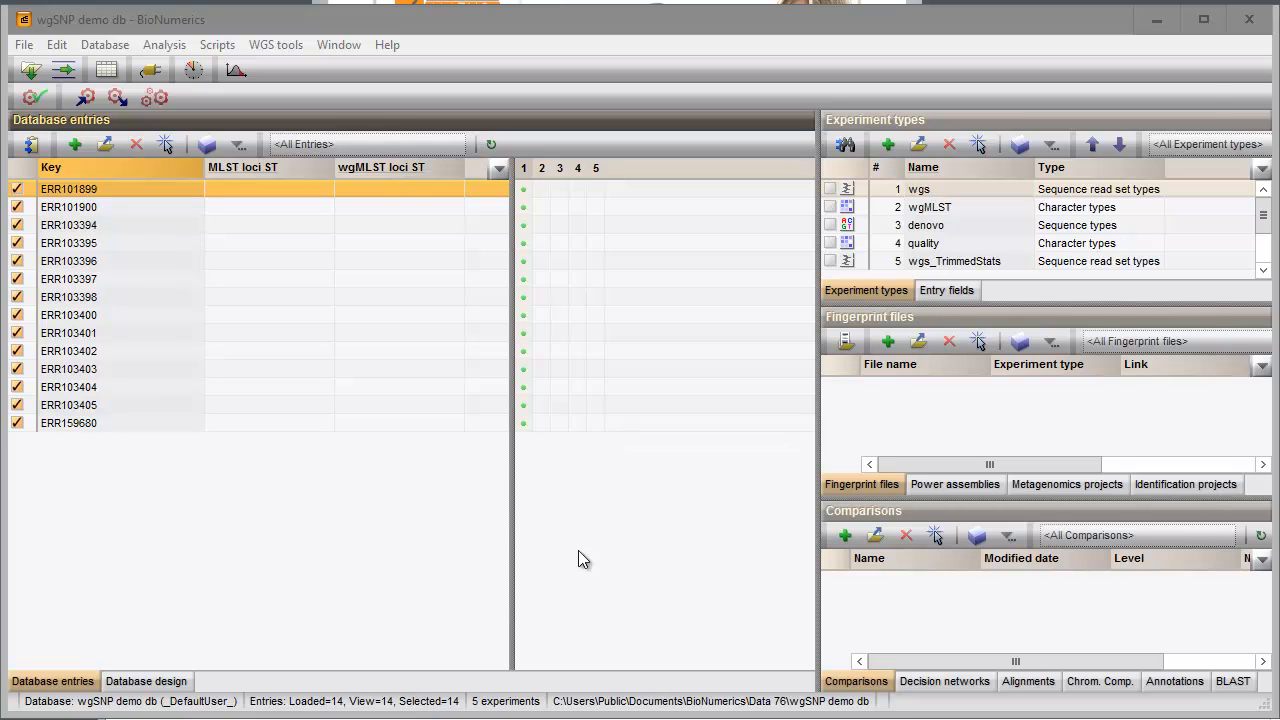
pyautogui.hotkey('alt', 'Tab')
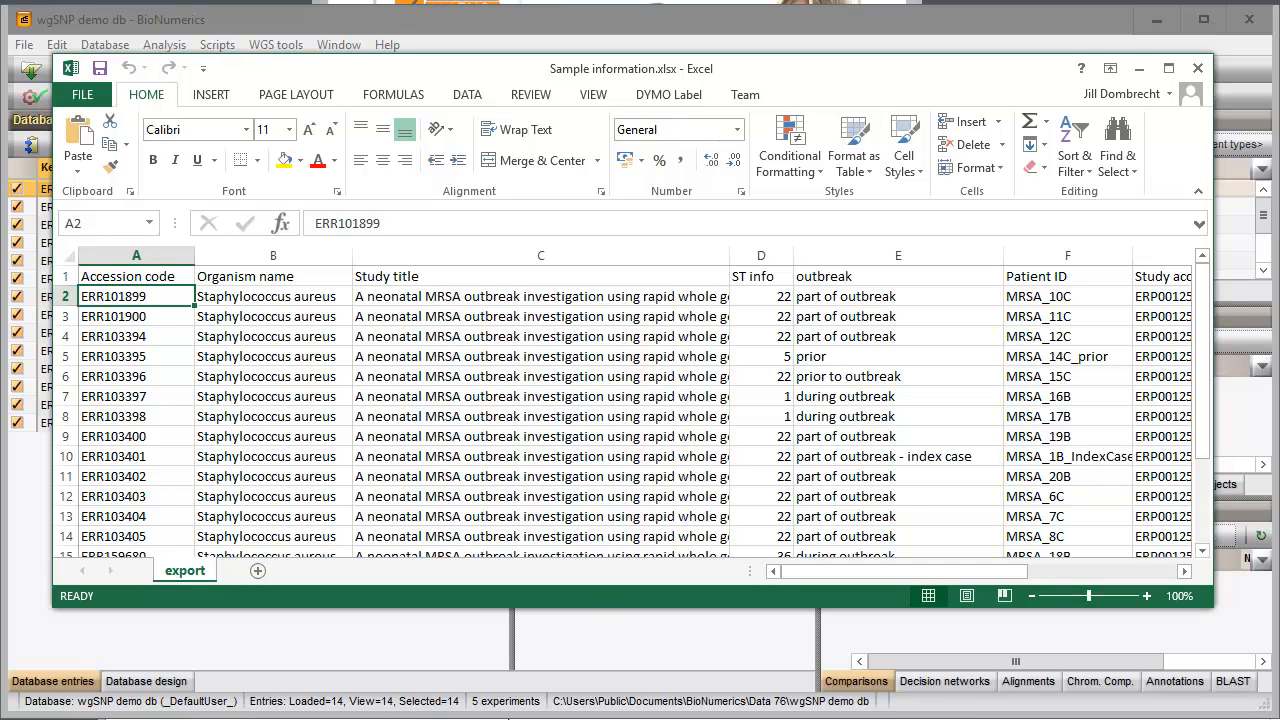
pyautogui.click(1139, 68)
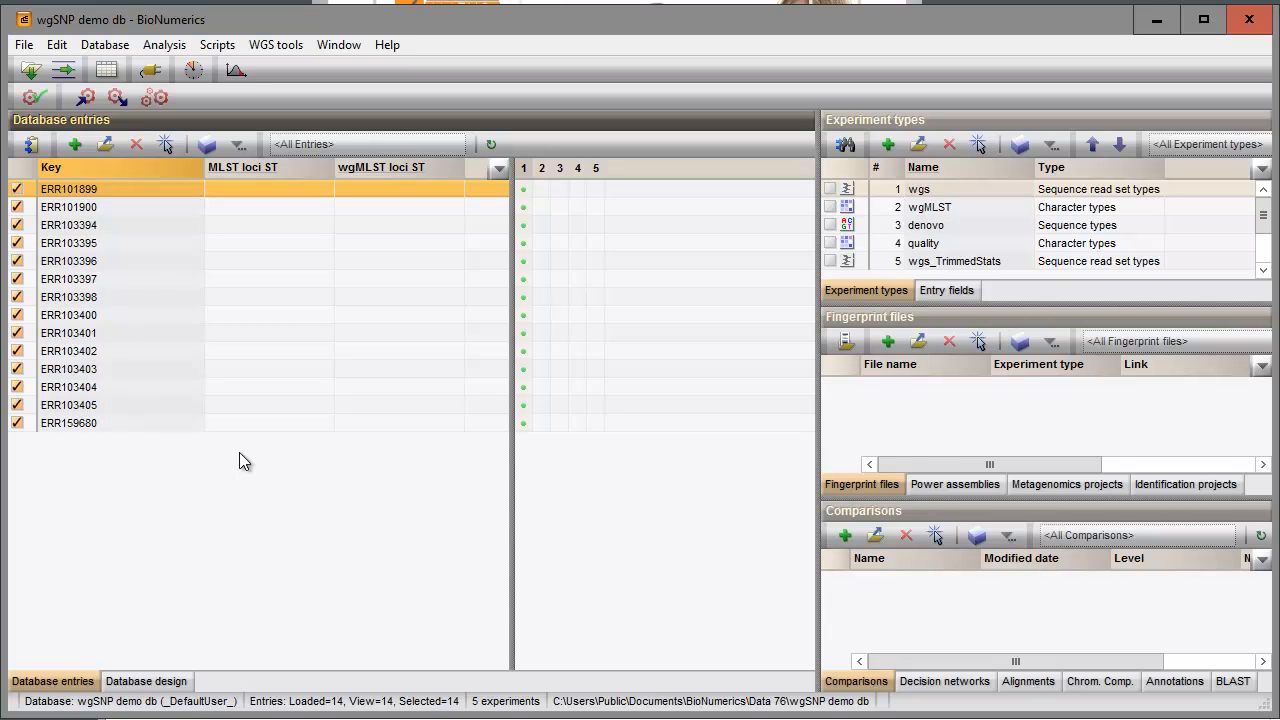
# Step: Set up an import of entry information fields from the Excel file Sample information.xlsx, using the export data range
pyautogui.click(31, 69)
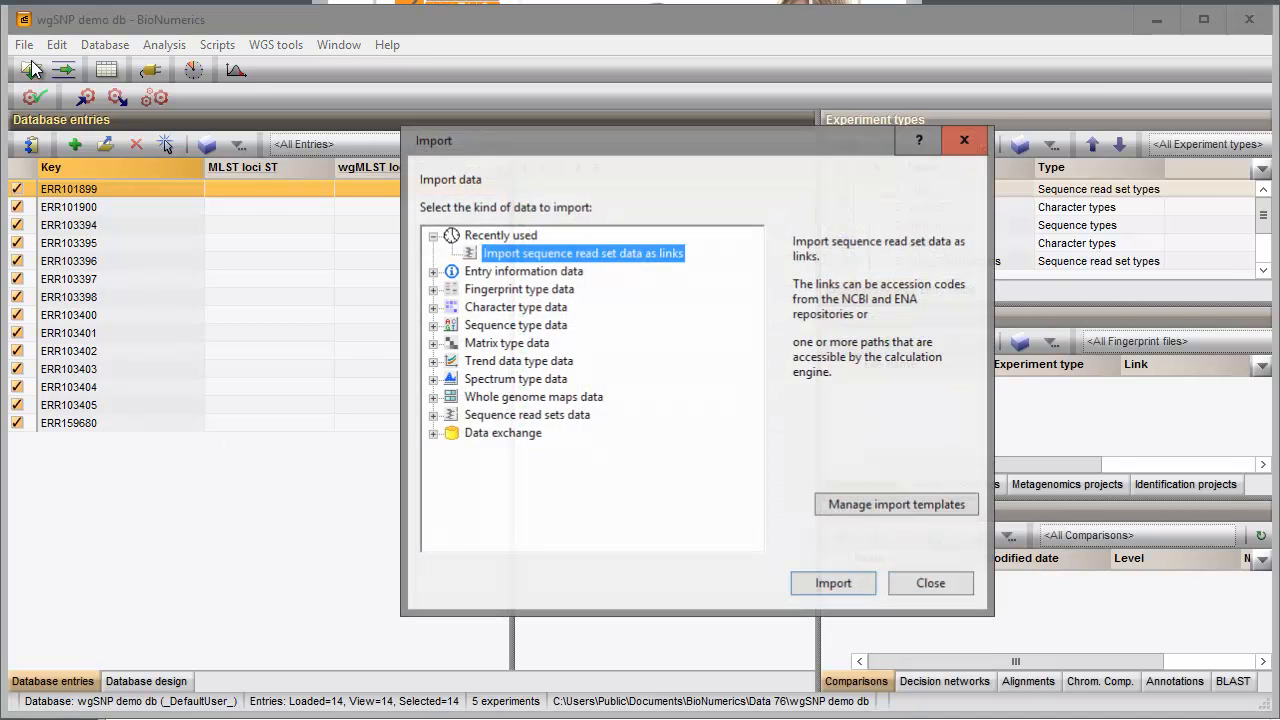
pyautogui.click(432, 271)
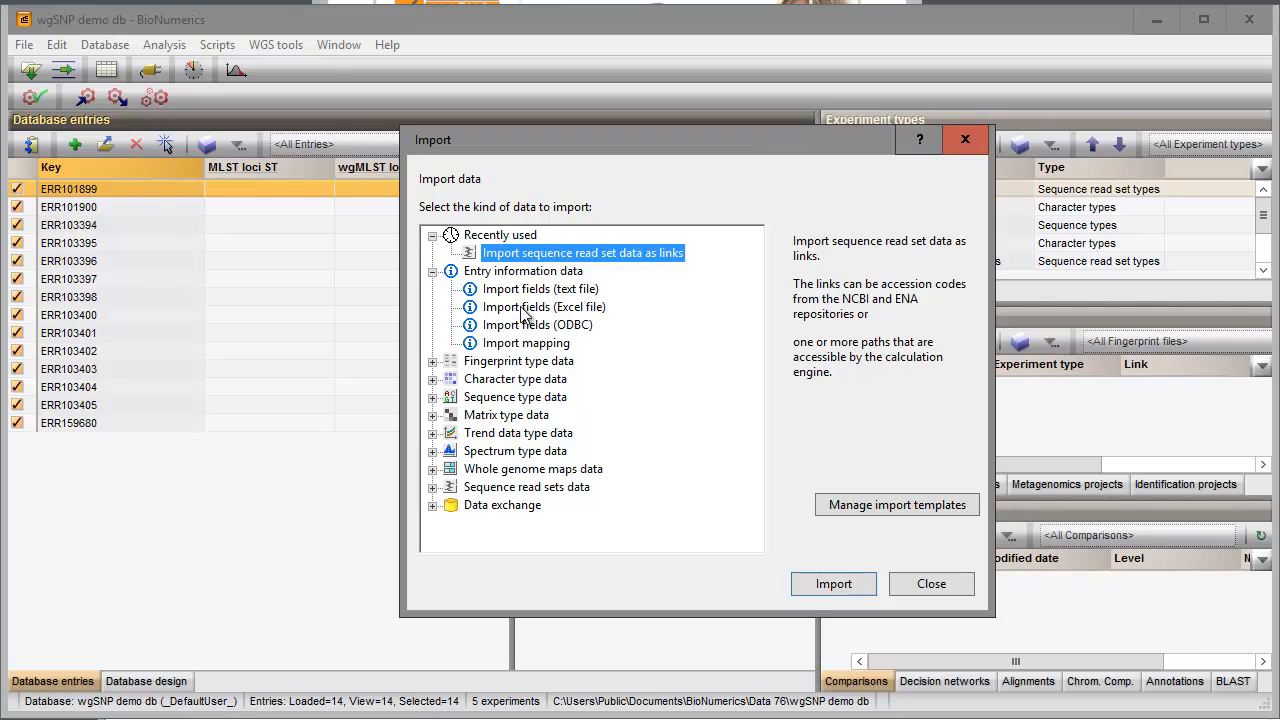
pyautogui.click(524, 310)
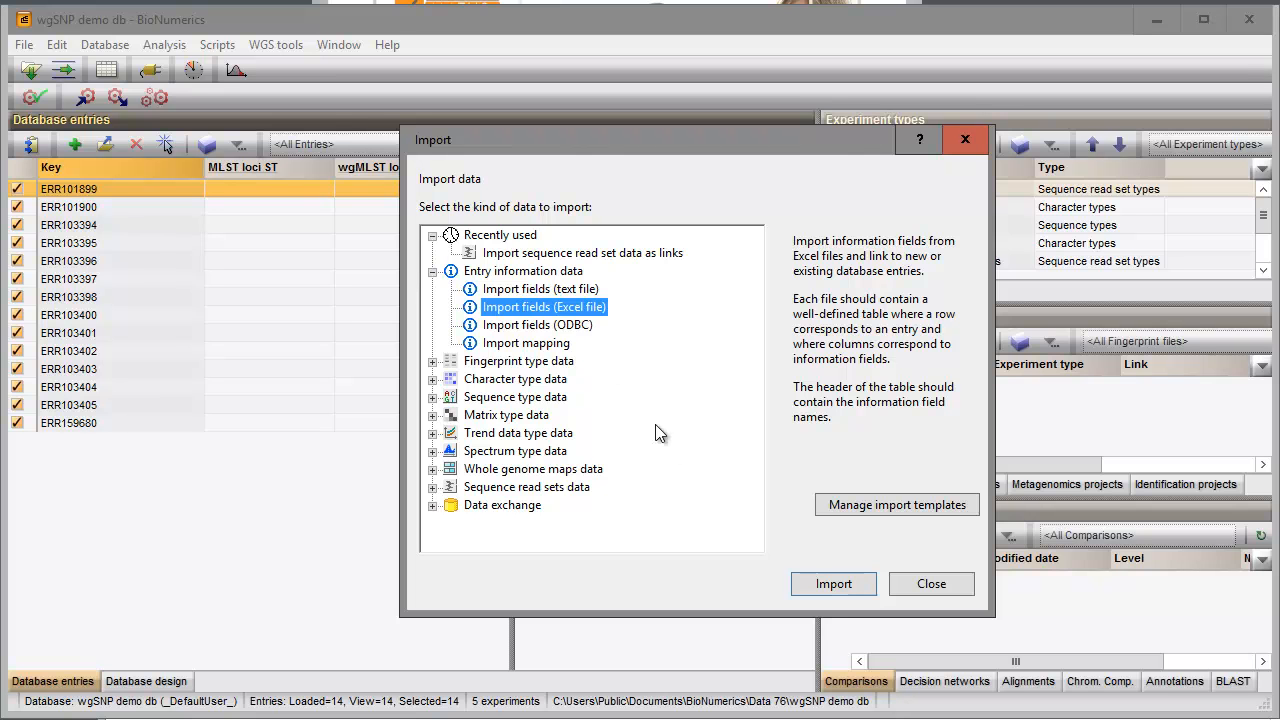
pyautogui.click(829, 583)
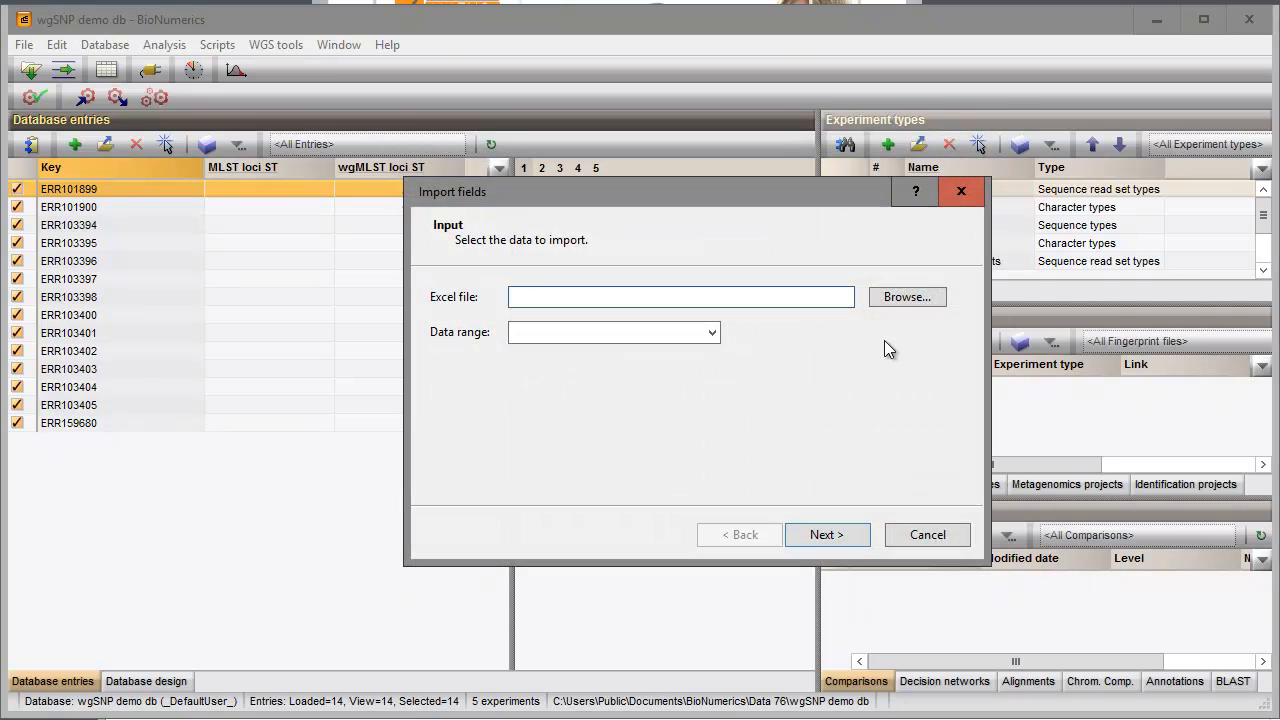
pyautogui.click(894, 298)
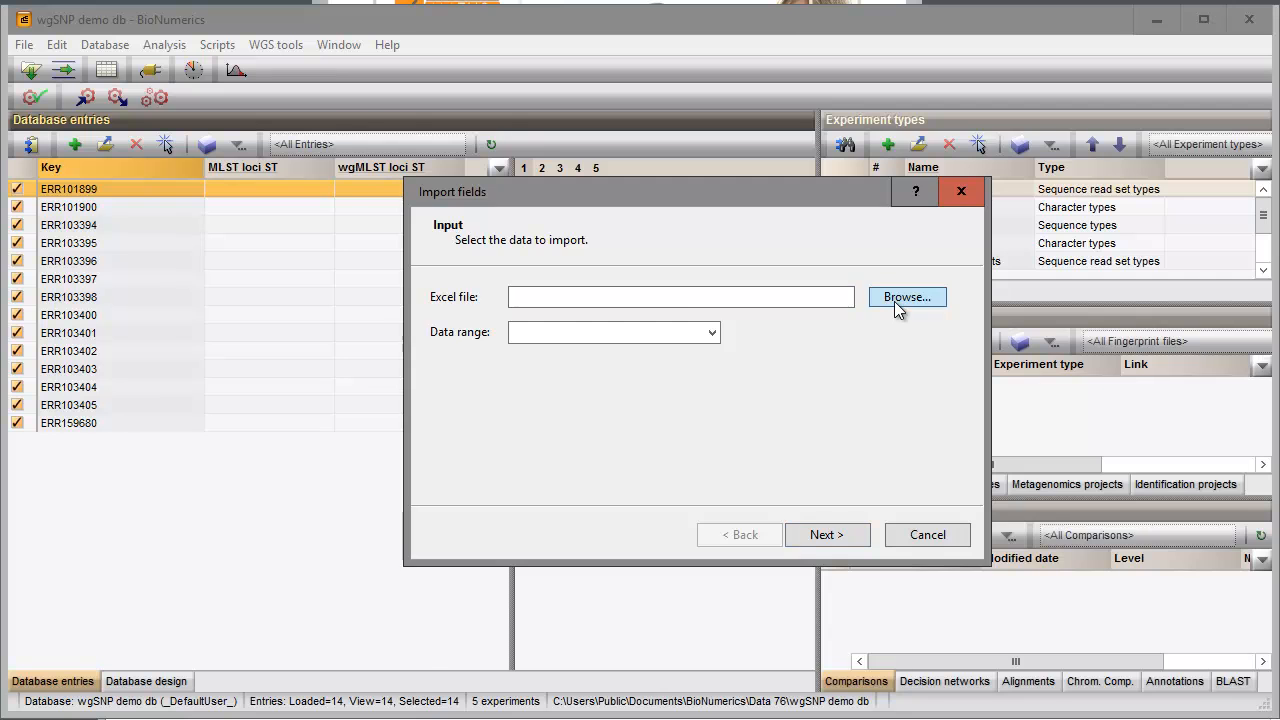
pyautogui.doubleClick(785, 280)
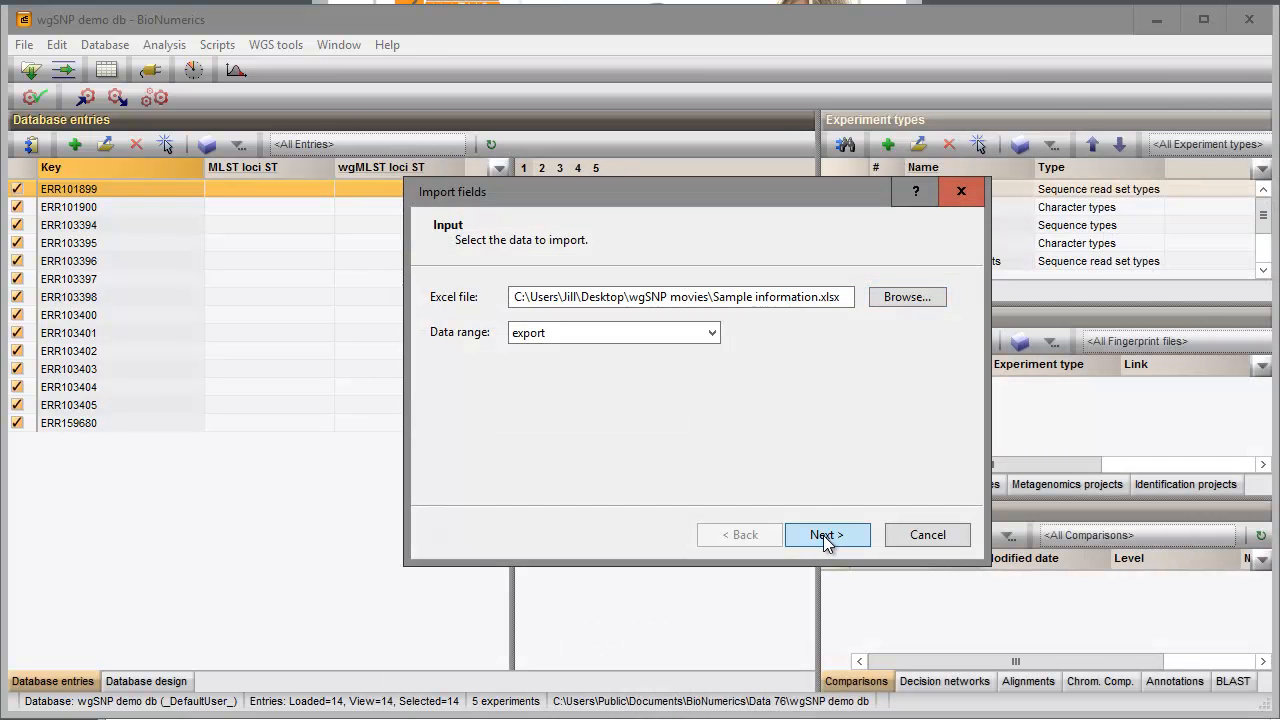
pyautogui.click(823, 534)
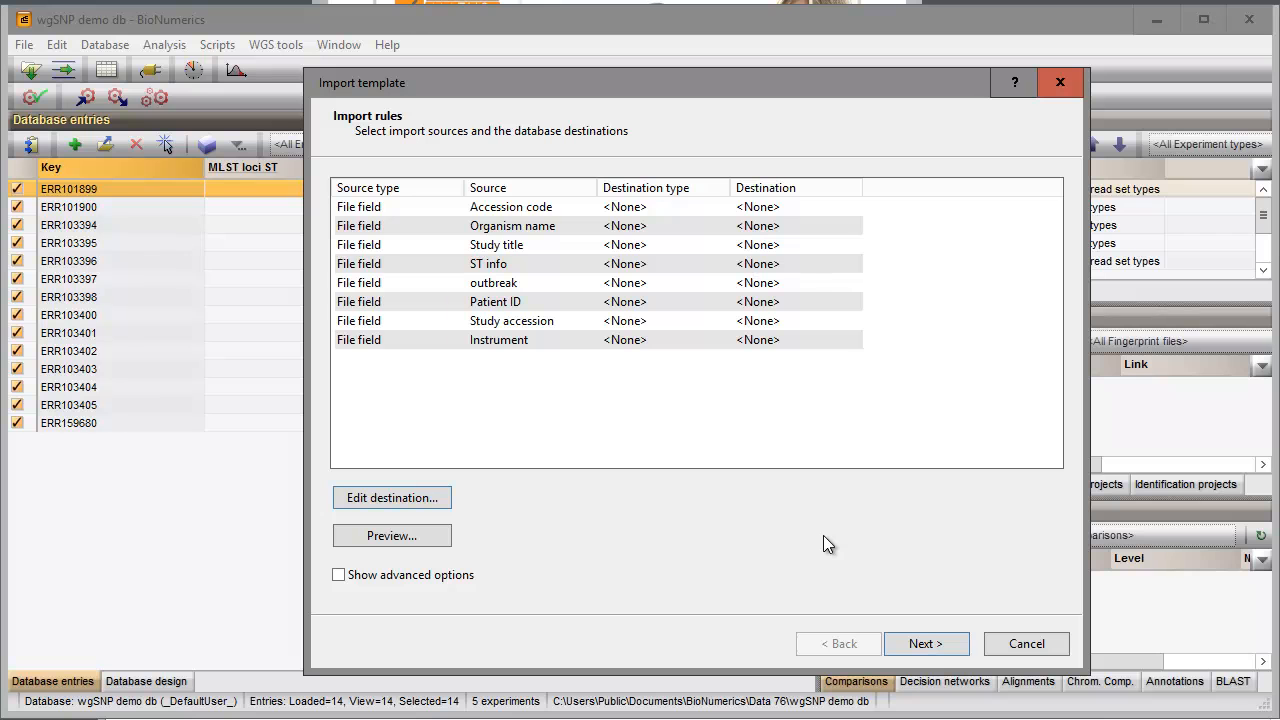
# Step: Map the Accession code file field to the entry Key in the import rules
pyautogui.doubleClick(563, 206)
pyautogui.click(616, 267)
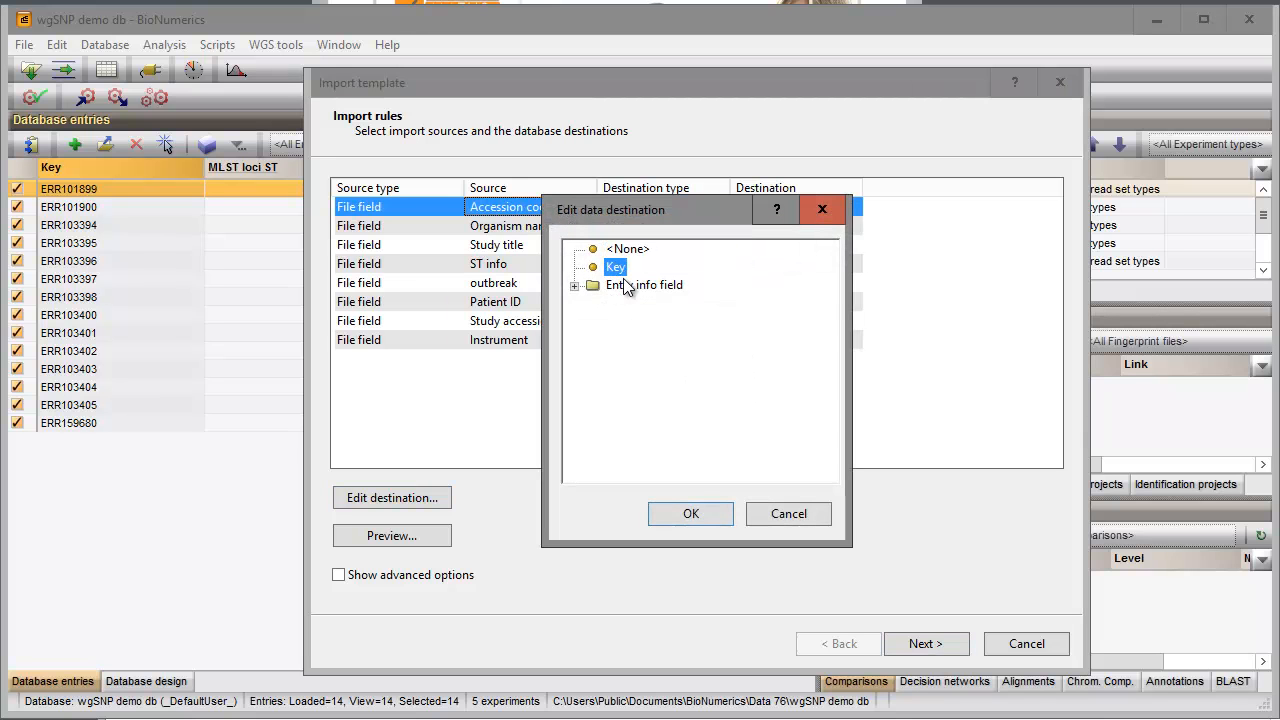
pyautogui.click(694, 513)
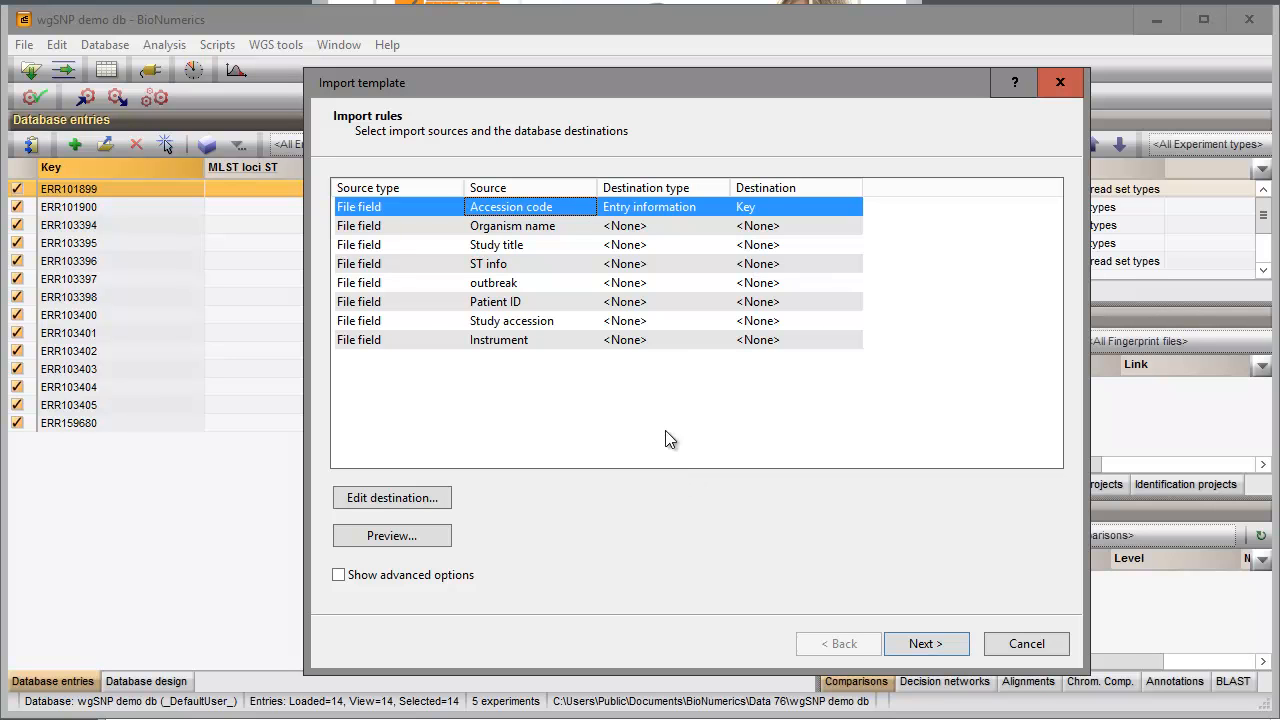
# Step: Map all file fields from Organism name through Instrument to new entry info fields of the same names, accepting the database change
pyautogui.click(564, 227)
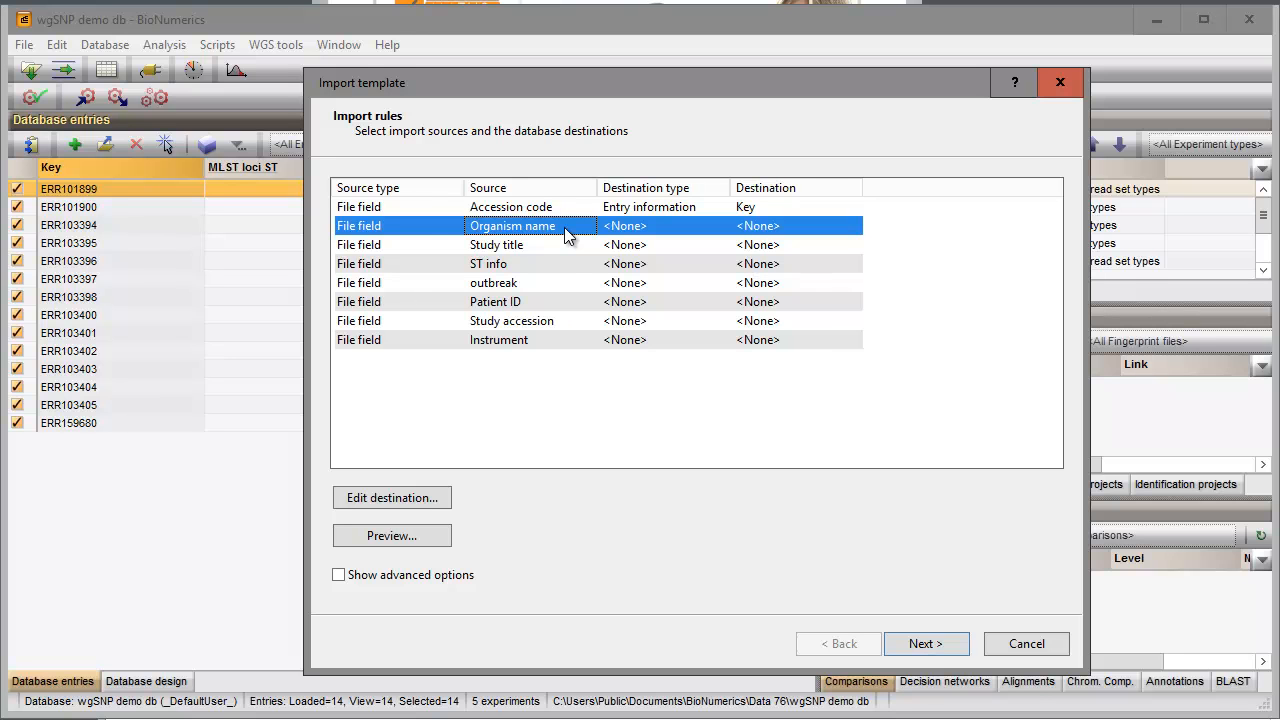
pyautogui.keyDown('shift'); pyautogui.click(549, 341); pyautogui.keyUp('shift')
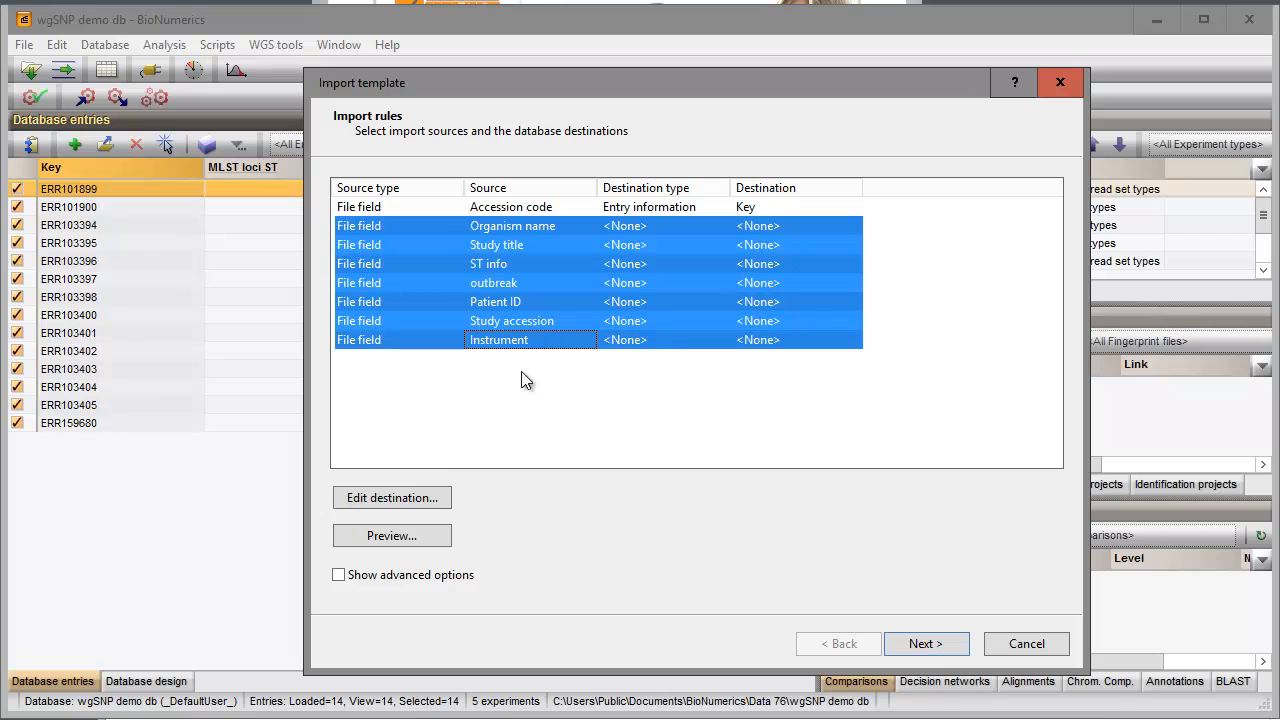
pyautogui.click(431, 500)
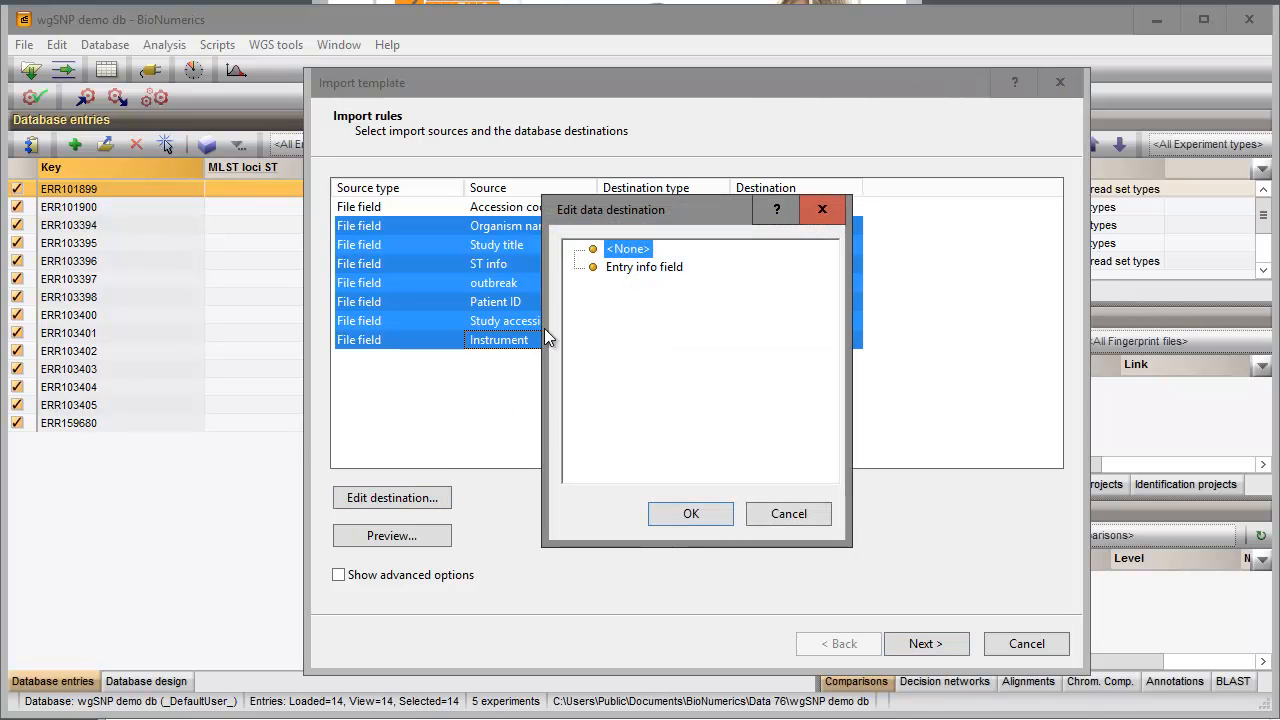
pyautogui.click(634, 270)
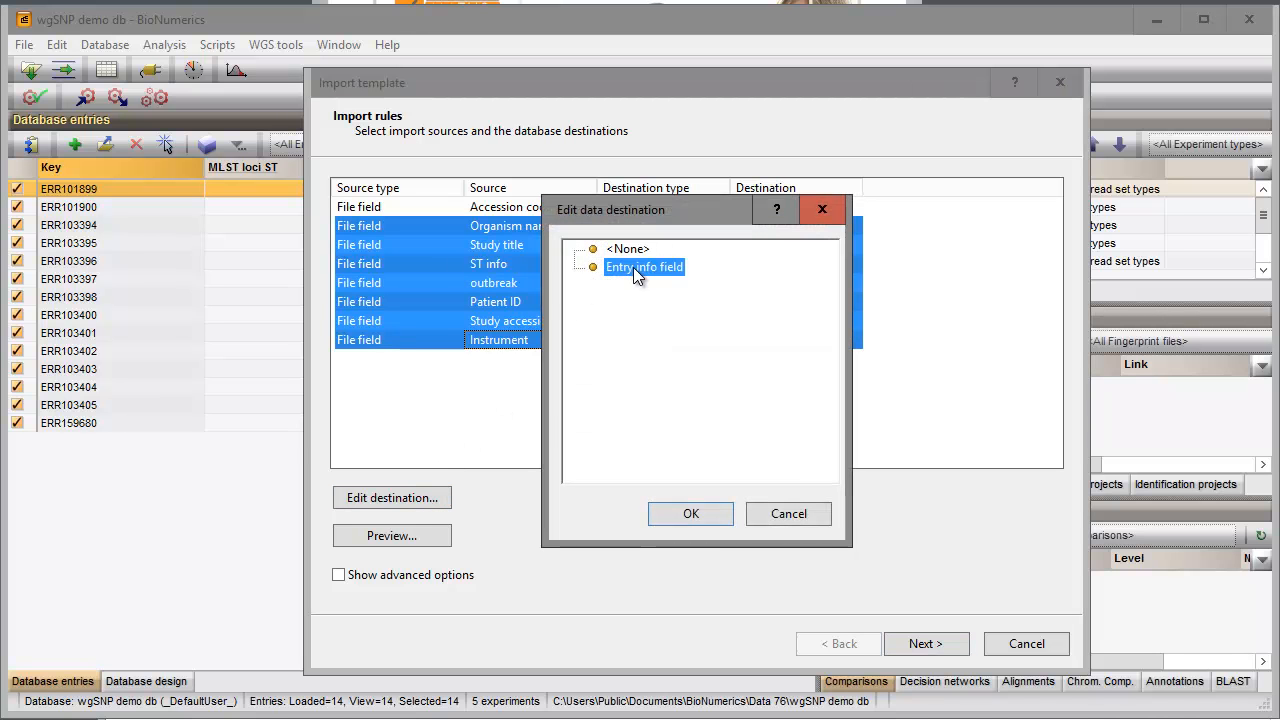
pyautogui.click(682, 509)
pyautogui.click(690, 484)
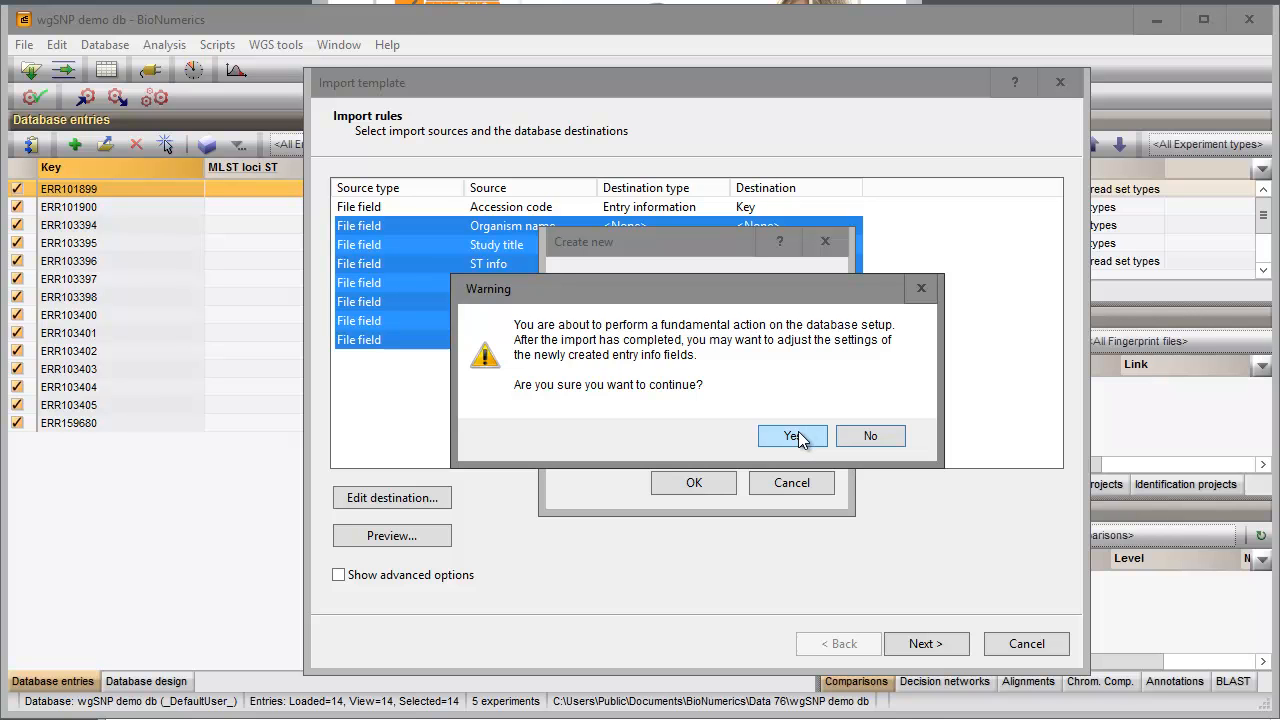
pyautogui.click(795, 436)
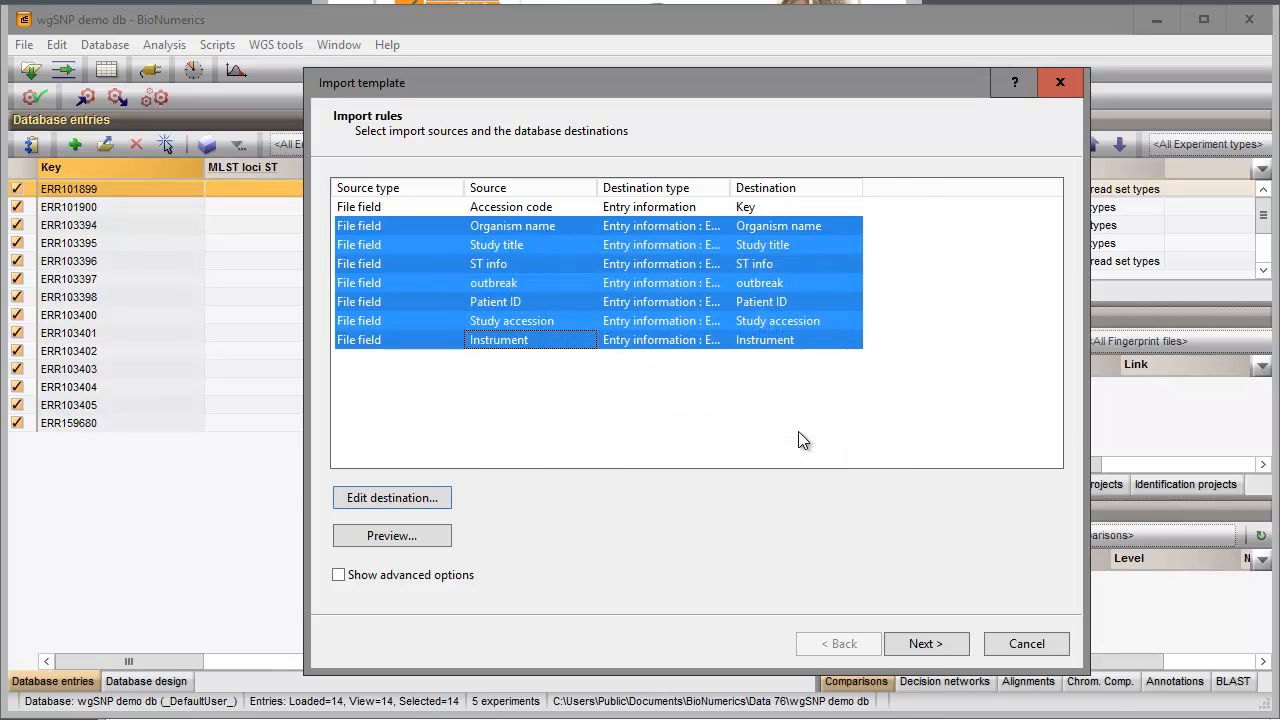
# Step: Keep Key as the field linking records to entries and save the import template as "Import sample info"
pyautogui.click(940, 652)
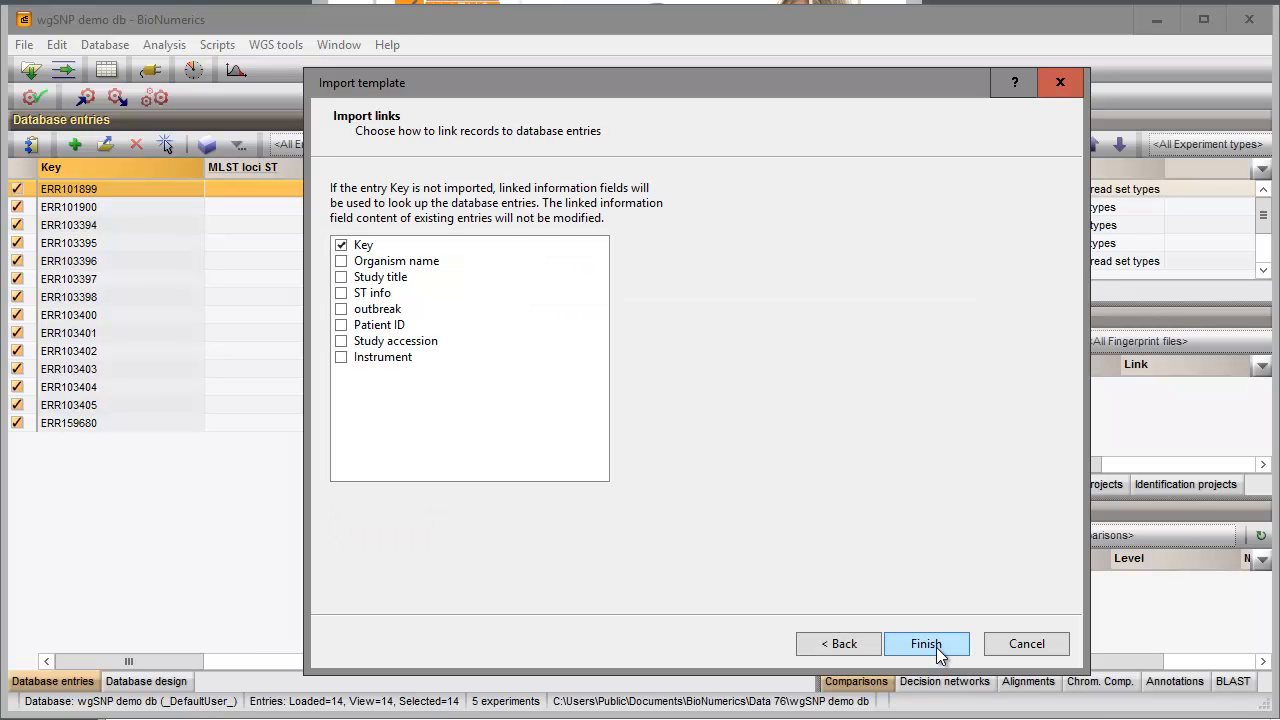
pyautogui.click(936, 647)
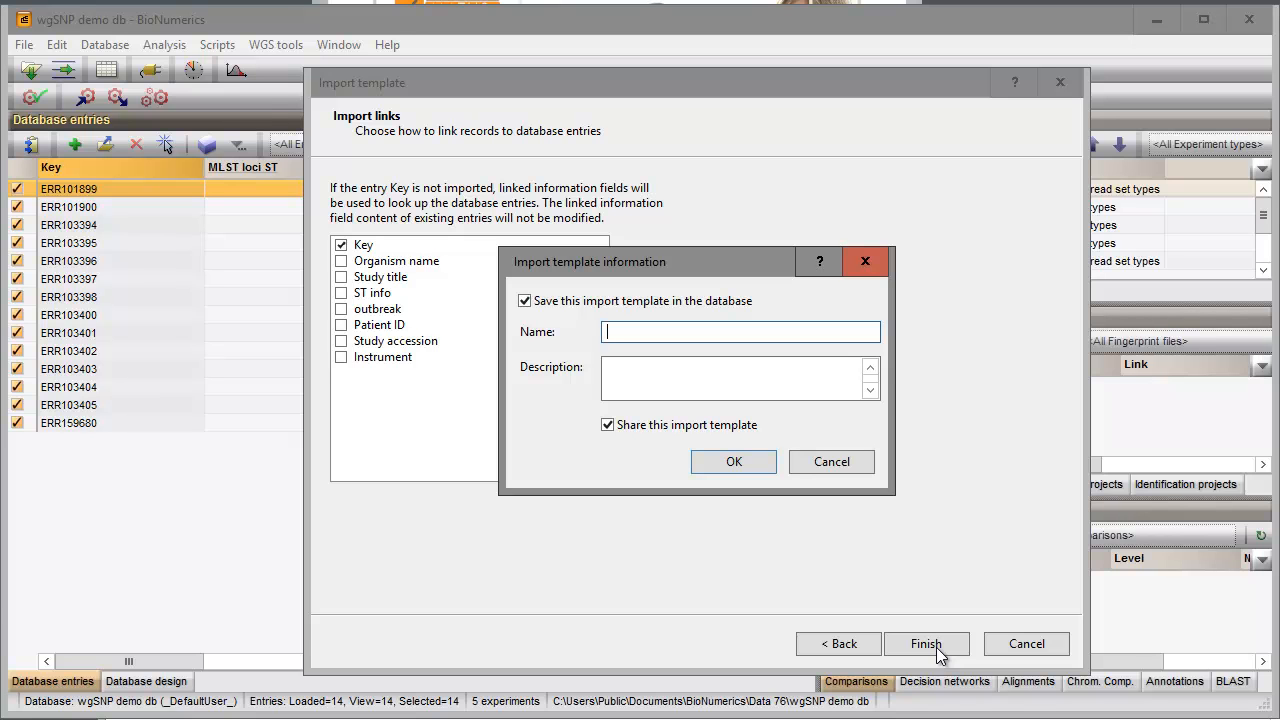
pyautogui.write('Import sample info')
pyautogui.press('Return')
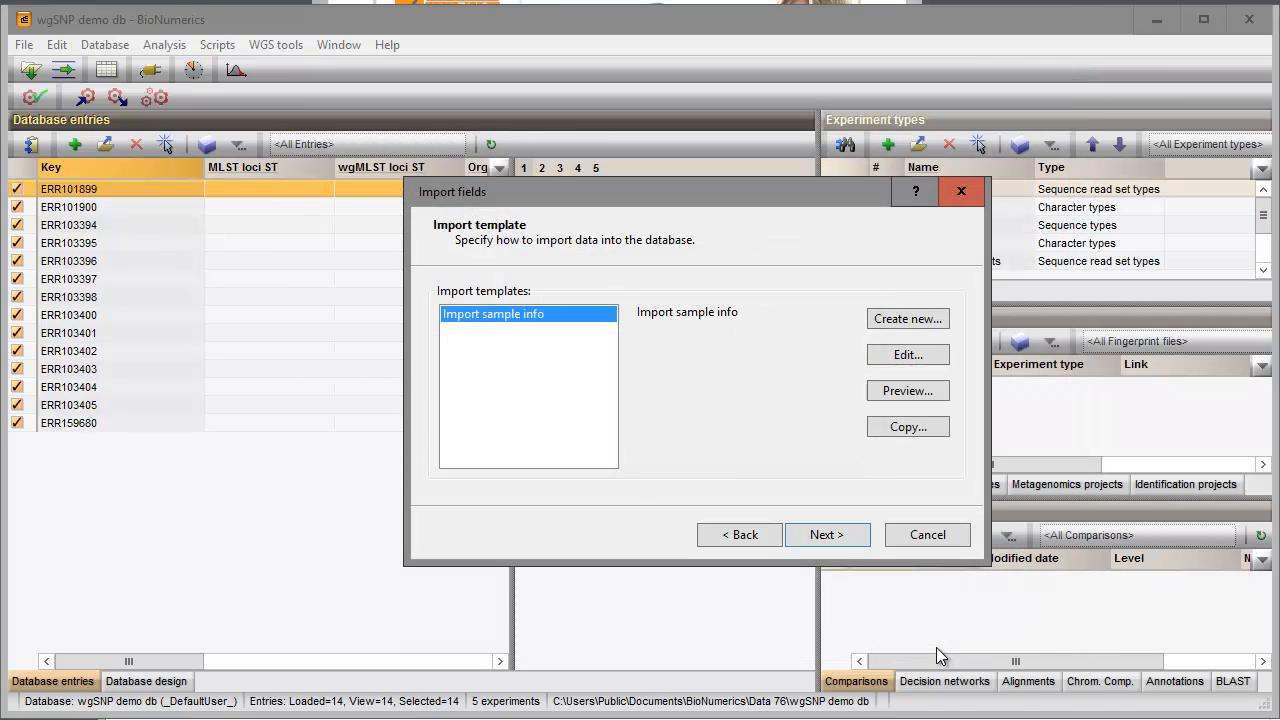
# Step: Import the sample information into the existing entries with the new template, and widen the entries' information field area to view it
pyautogui.click(830, 533)
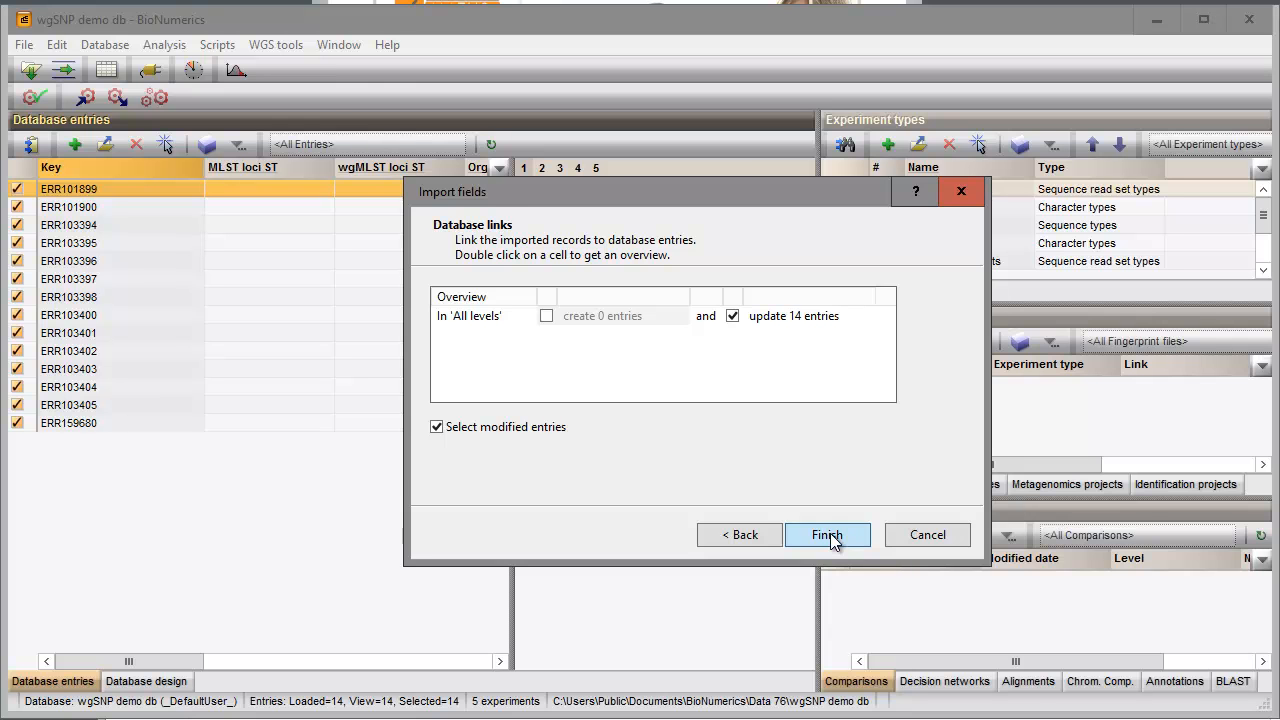
pyautogui.click(830, 533)
pyautogui.moveTo(511, 571); pyautogui.dragTo(716, 568)
pyautogui.moveTo(304, 658); pyautogui.dragTo(335, 676)
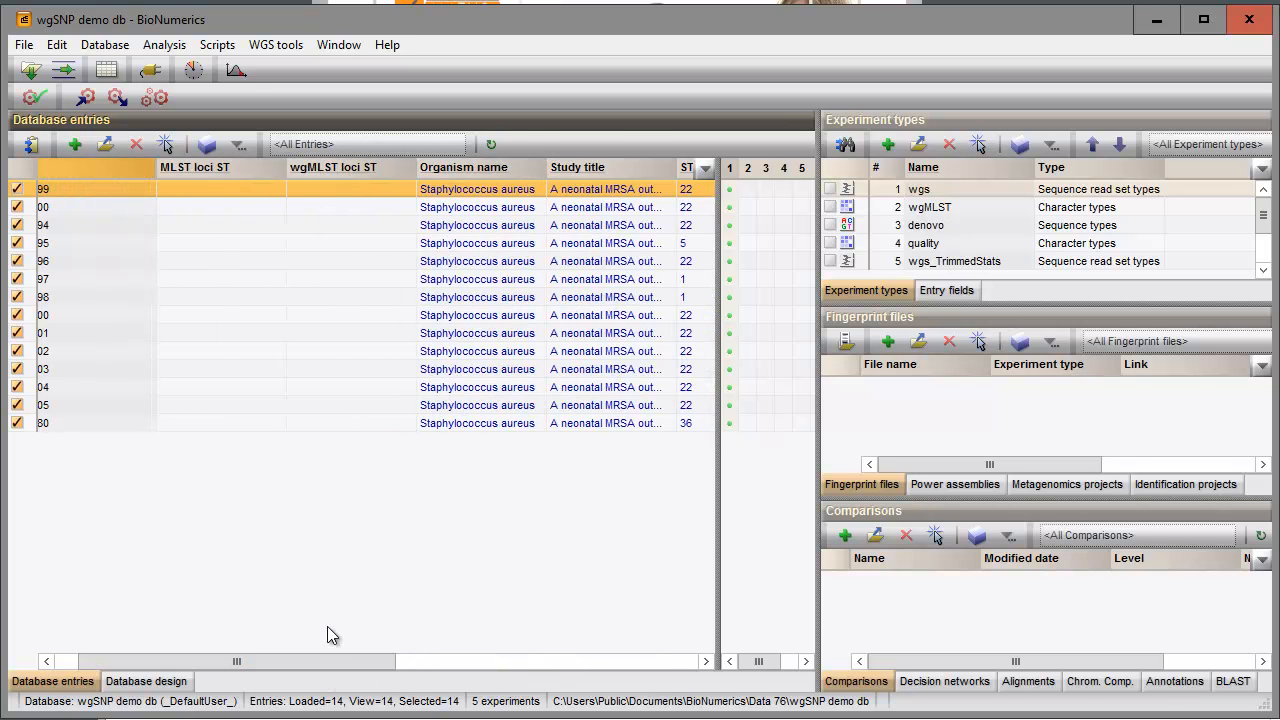